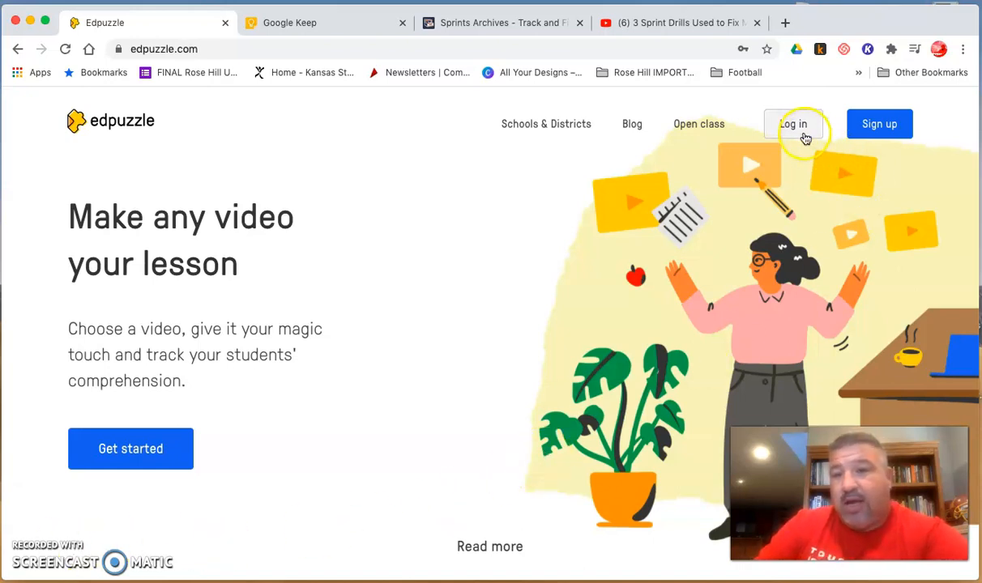
View the teacher sign-up options and log in to the existing teacher account with the saved Edpuzzle credentials.
click(887, 126)
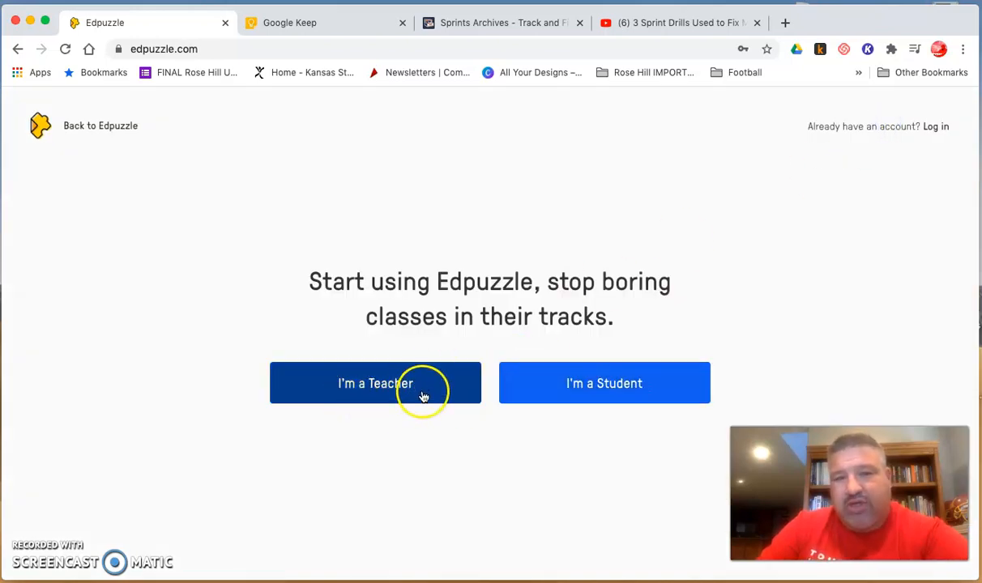
click(362, 405)
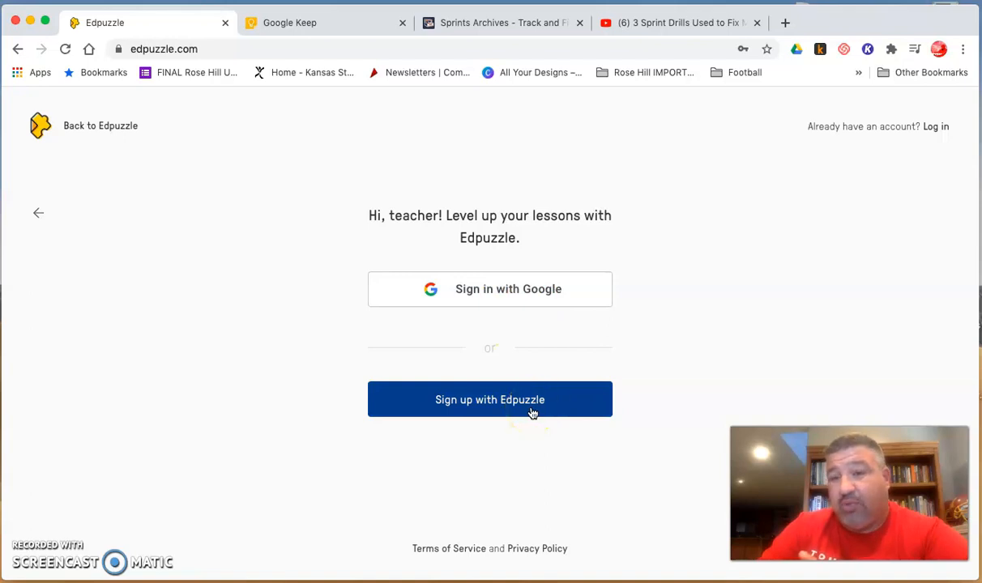
click(931, 127)
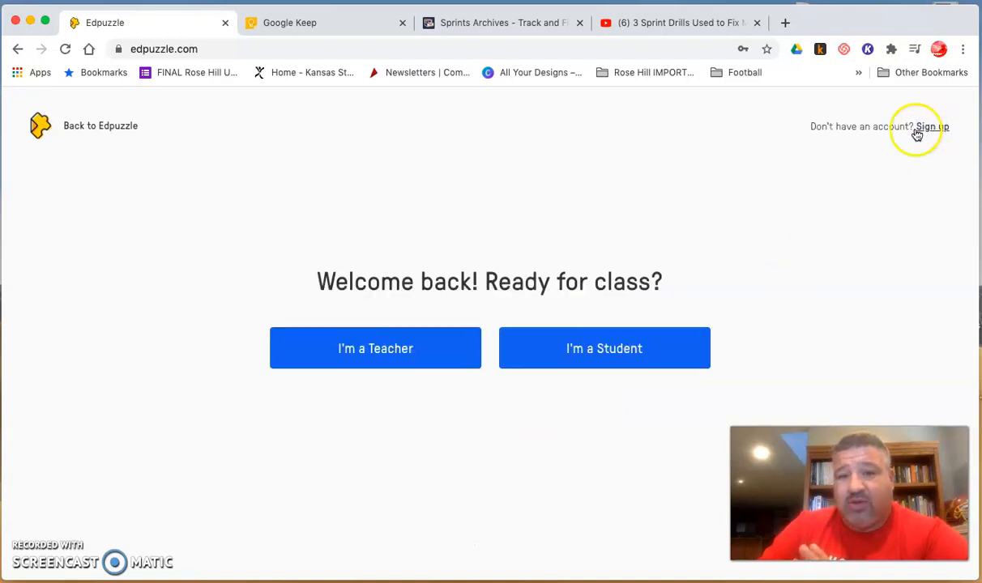
click(308, 350)
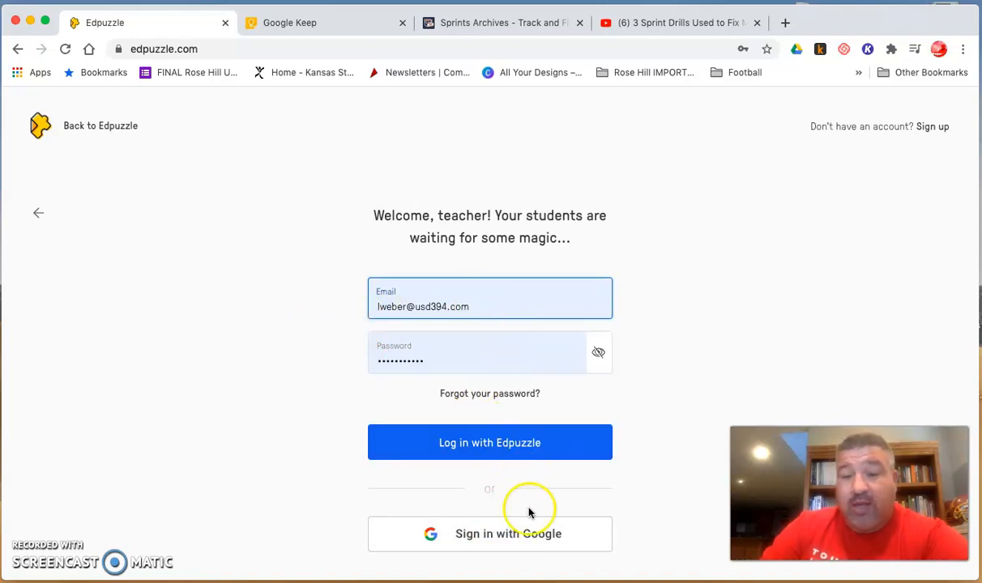
click(499, 446)
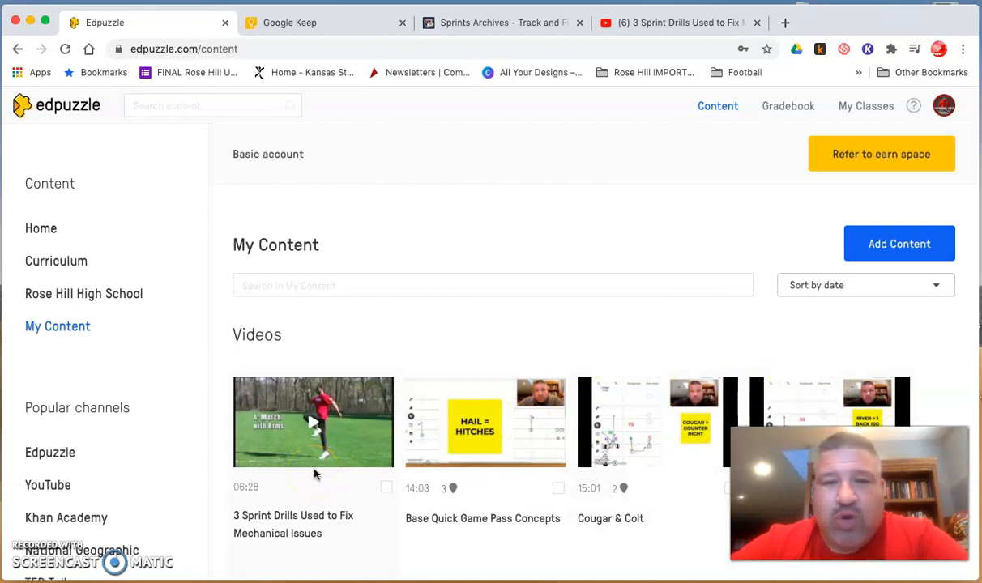
Look over the options for adding content and the video upload page, and return to My Content.
click(876, 256)
click(851, 284)
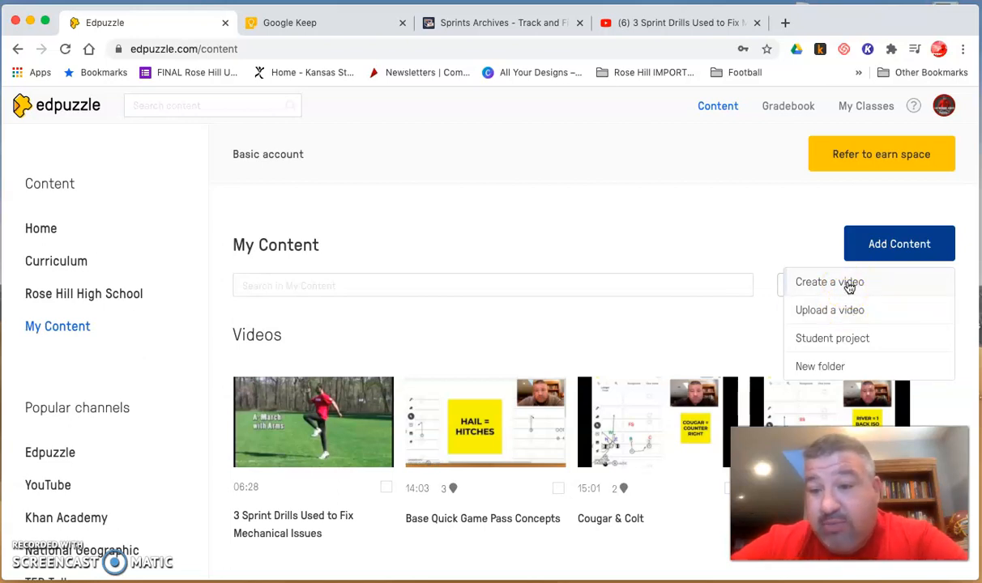
click(848, 314)
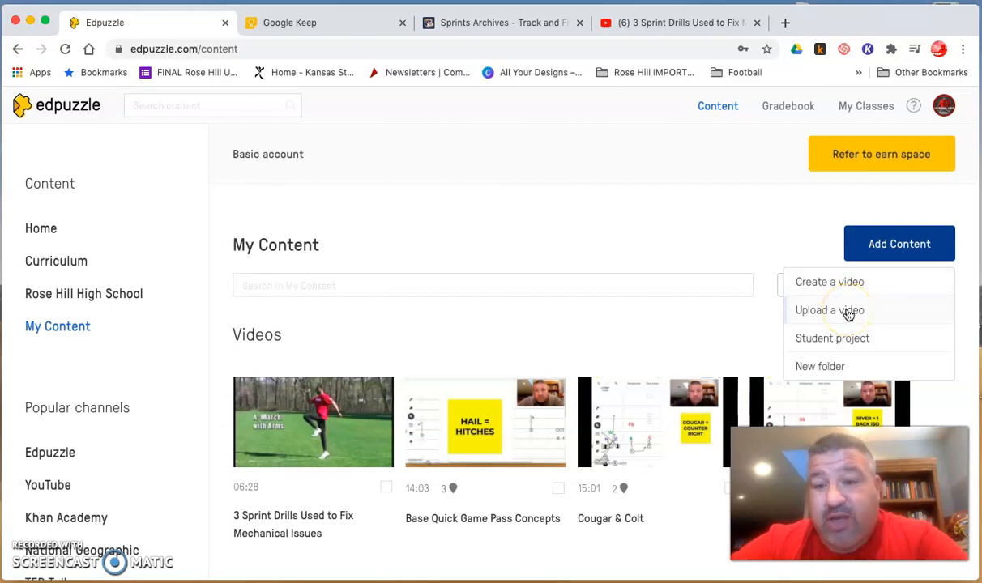
click(848, 342)
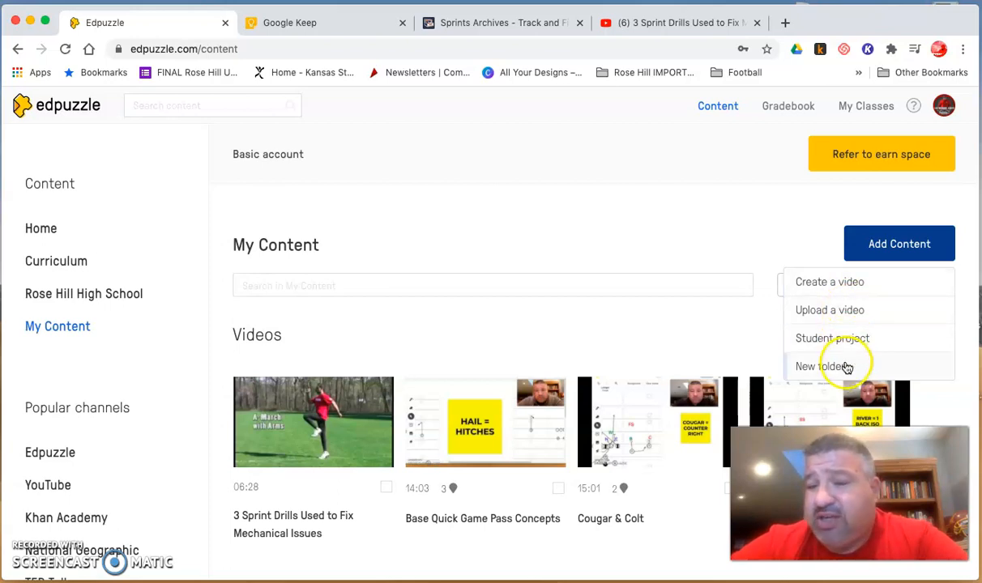
click(863, 314)
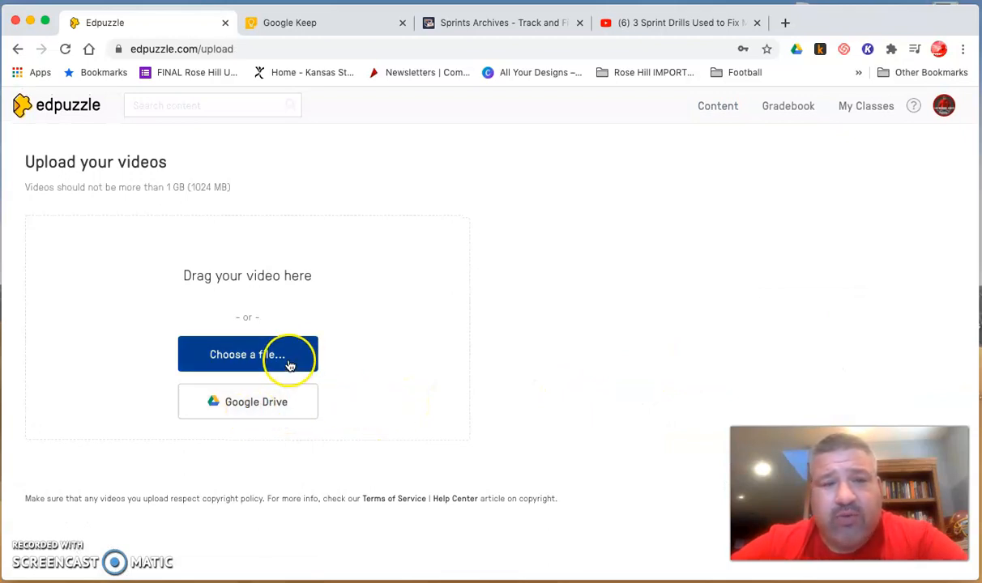
click(18, 49)
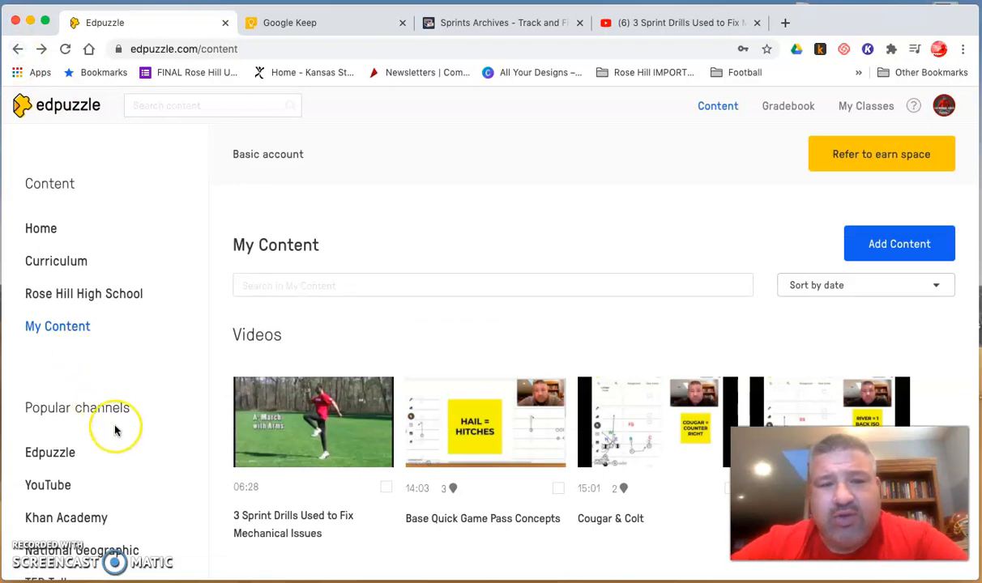
Search the YouTube channel in Edpuzzle with the copied address of "3 Sprint Drills Used to Fix Mechanical Issues" and open that video for editing.
scroll(114, 429, down, 3)
scroll(114, 429, down, 1)
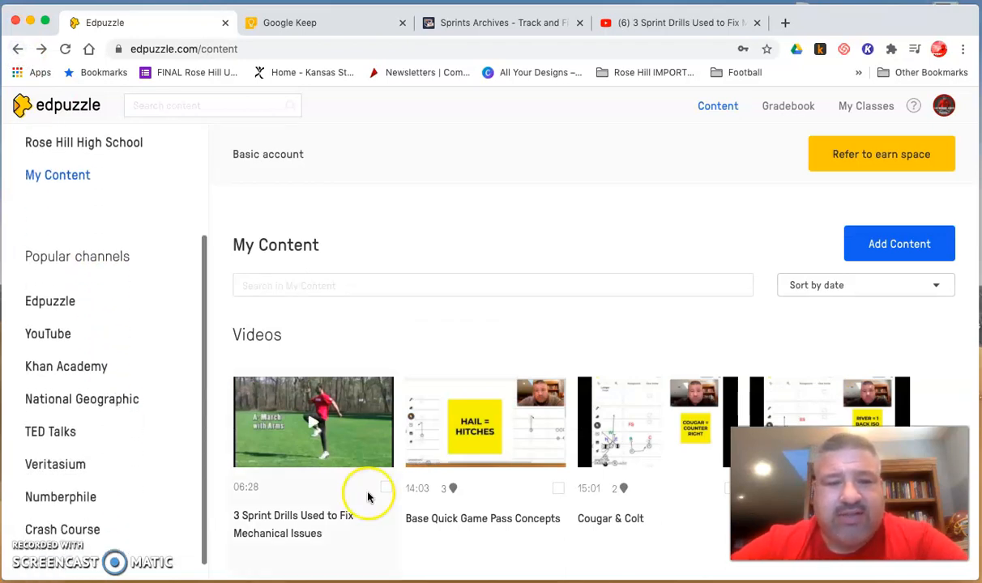
click(40, 338)
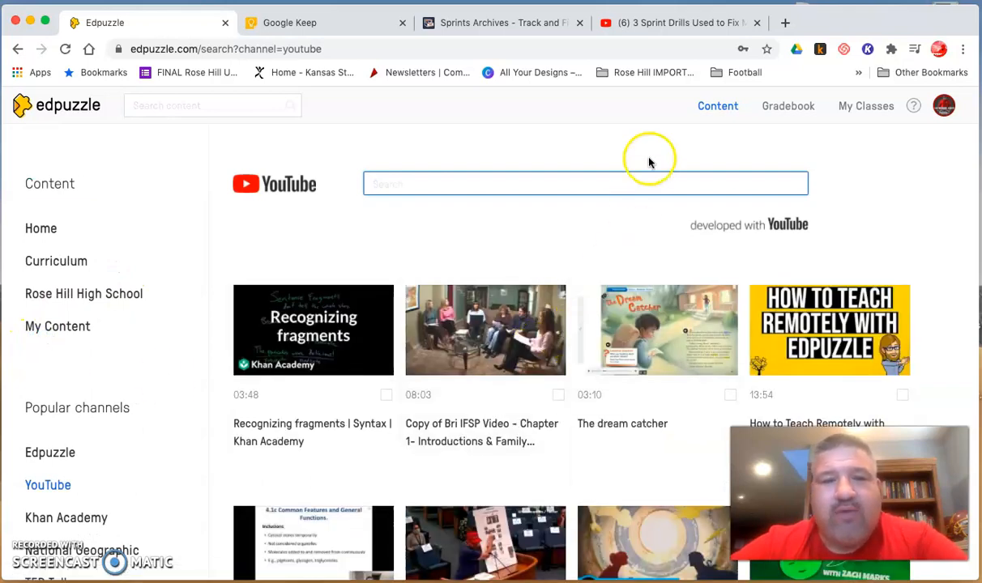
click(700, 30)
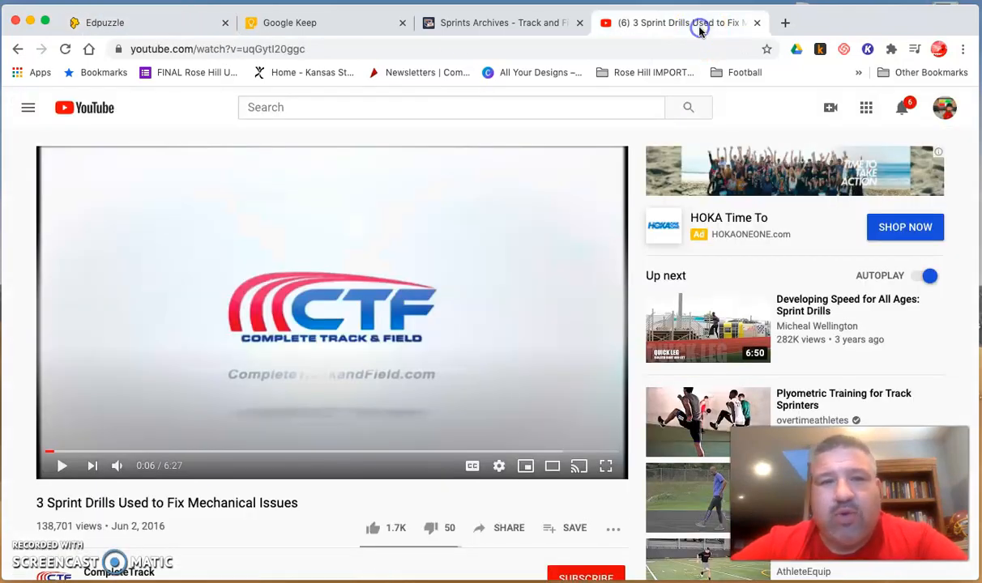
click(278, 51)
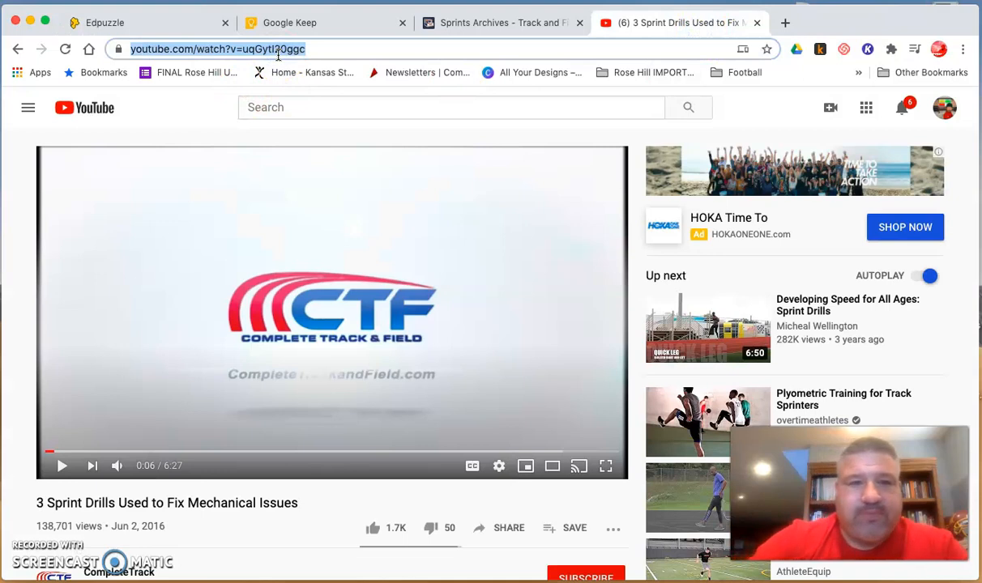
click(103, 19)
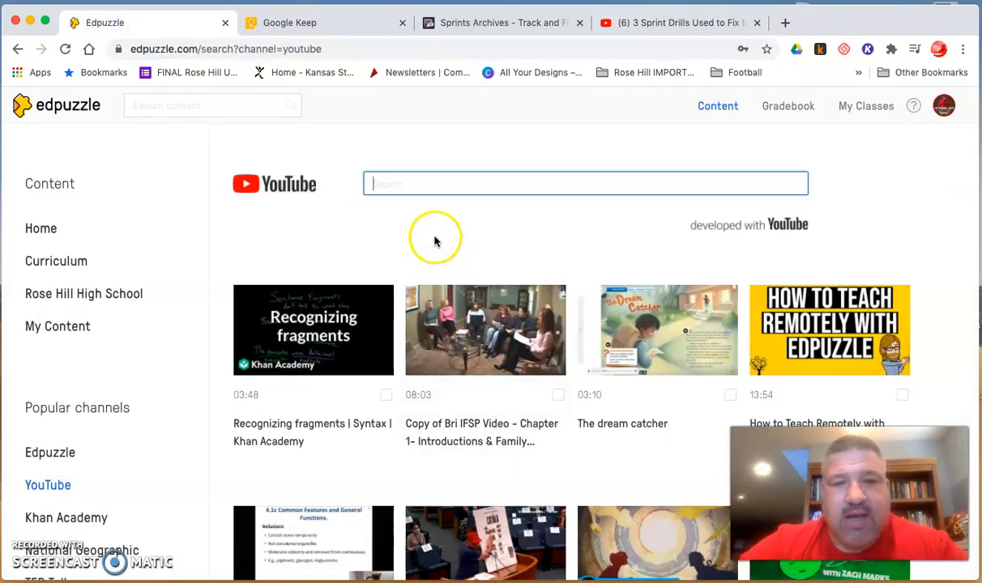
key(ctrl+v)
key(Return)
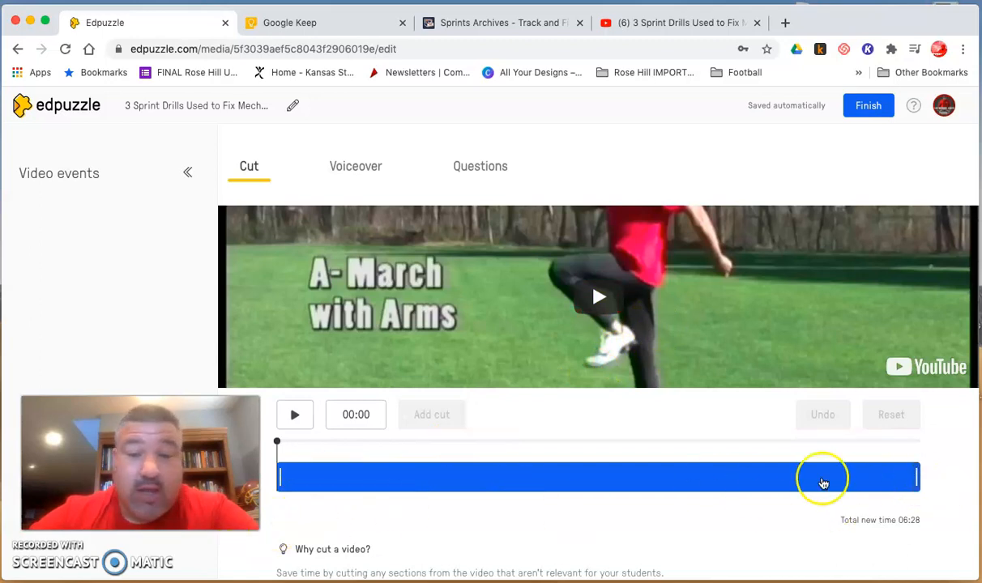
Try to reposition the playhead along the video's Cut timeline, resetting the timeline and undoing the reset.
click(915, 479)
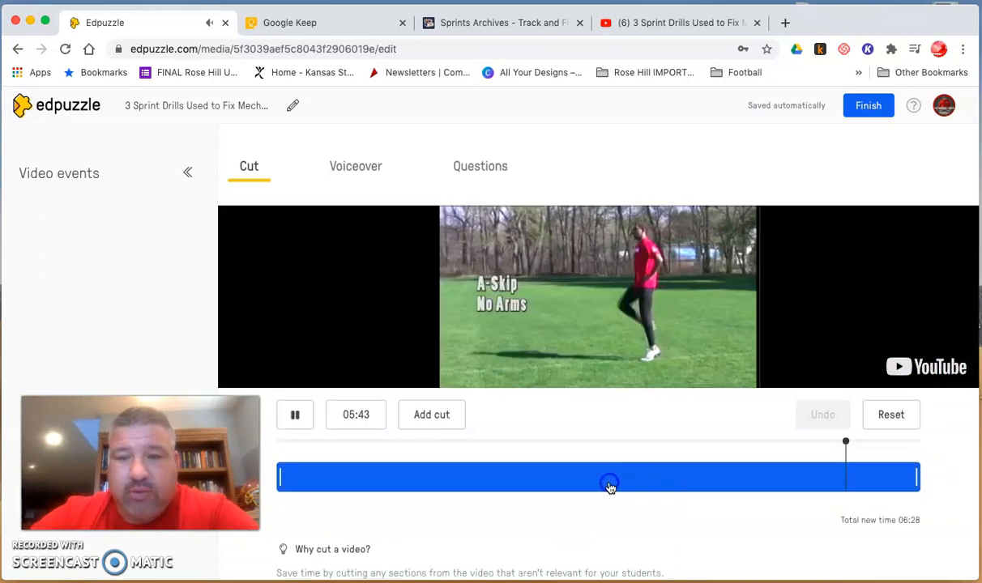
click(296, 416)
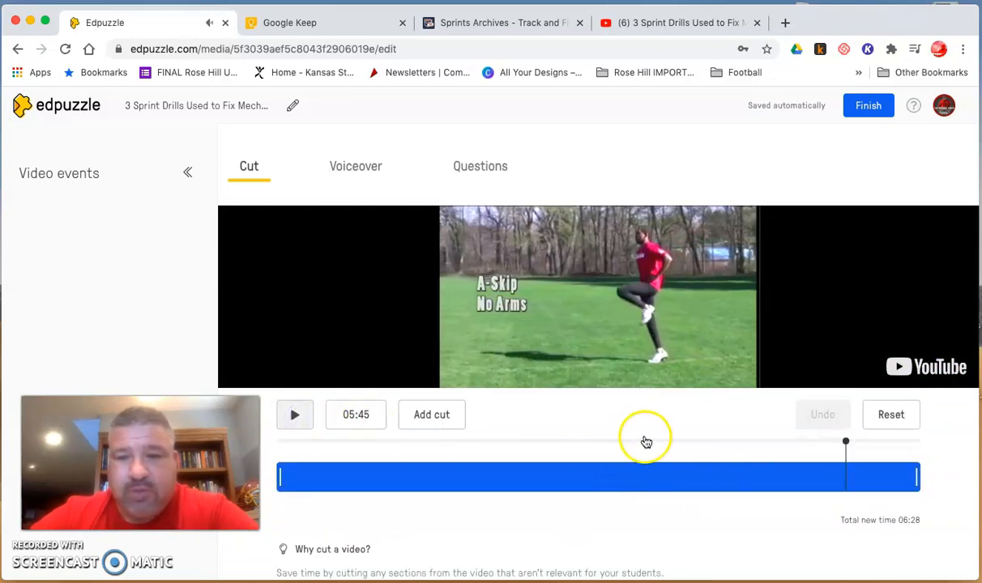
mouse_move(844, 445)
mouse_down()
mouse_move(486, 443)
mouse_move(432, 463)
mouse_up()
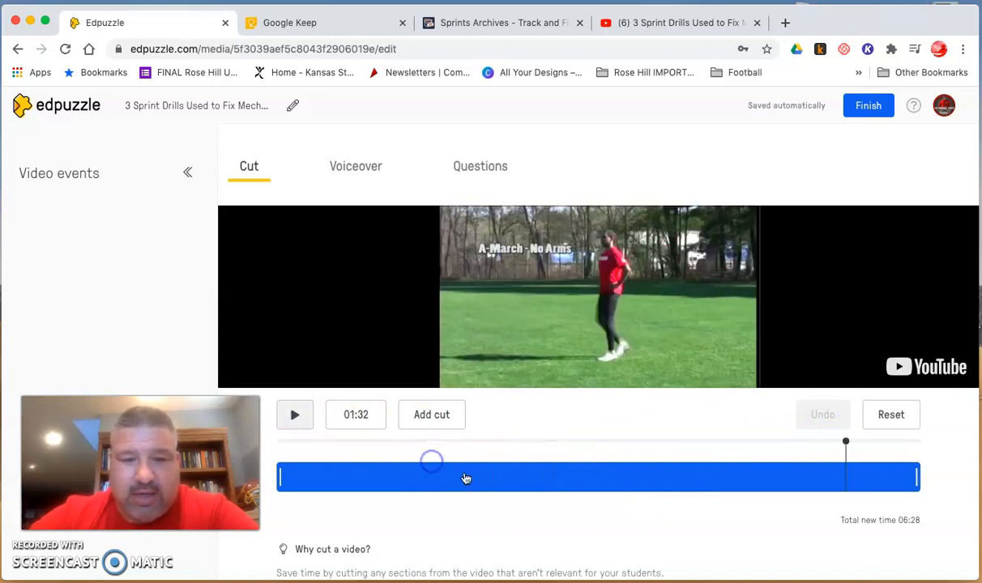
scroll(570, 519, down, 1)
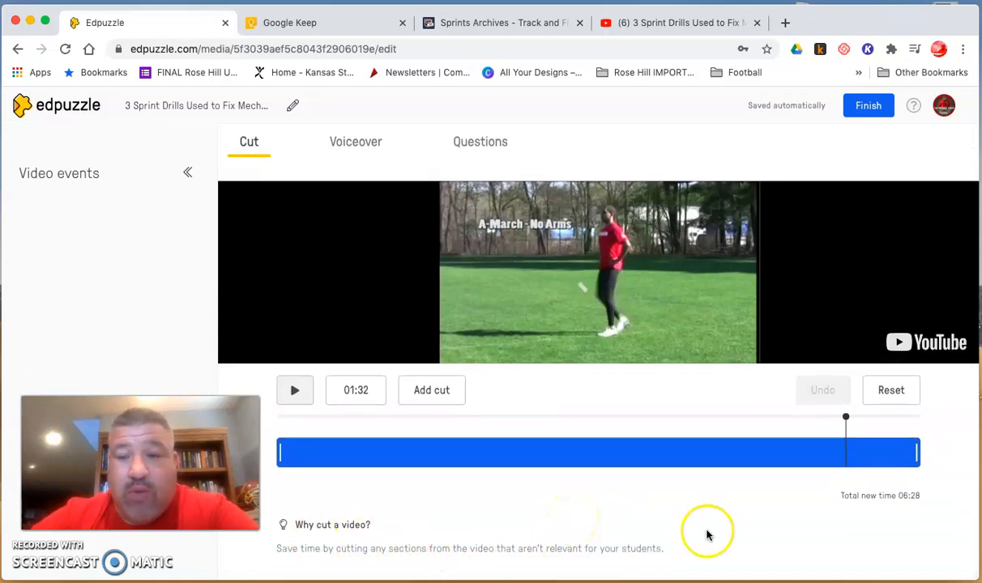
drag(845, 417, 944, 421)
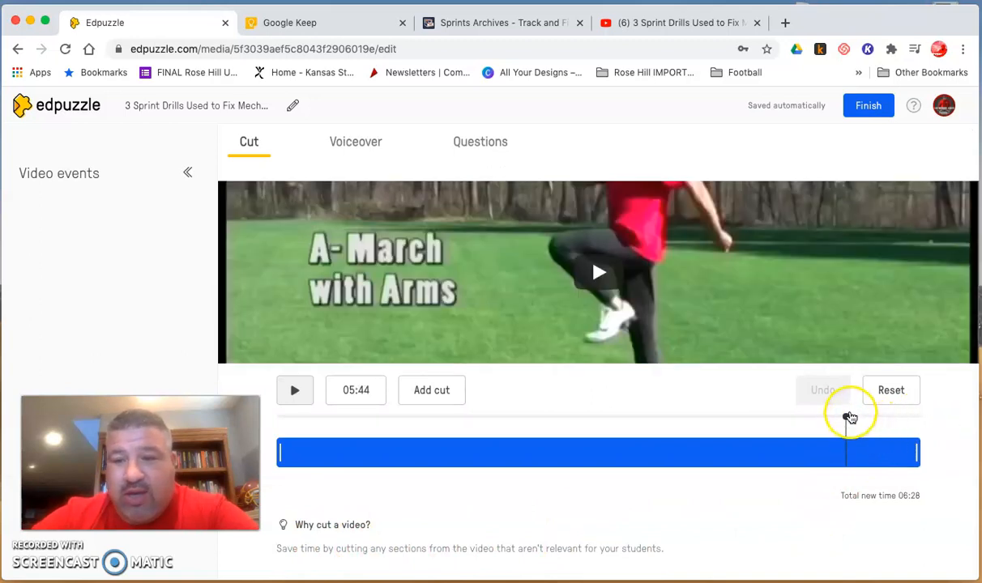
click(882, 393)
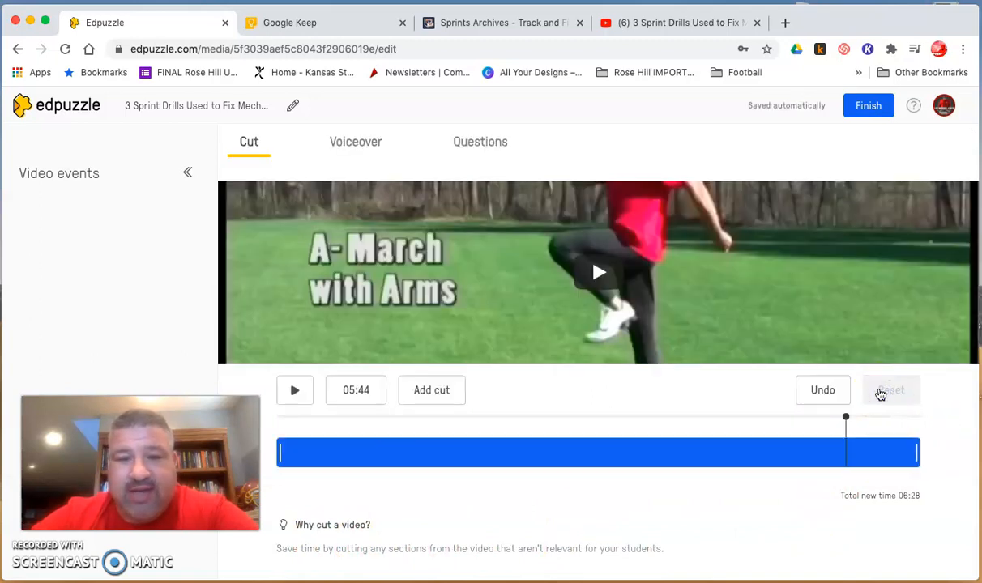
click(820, 393)
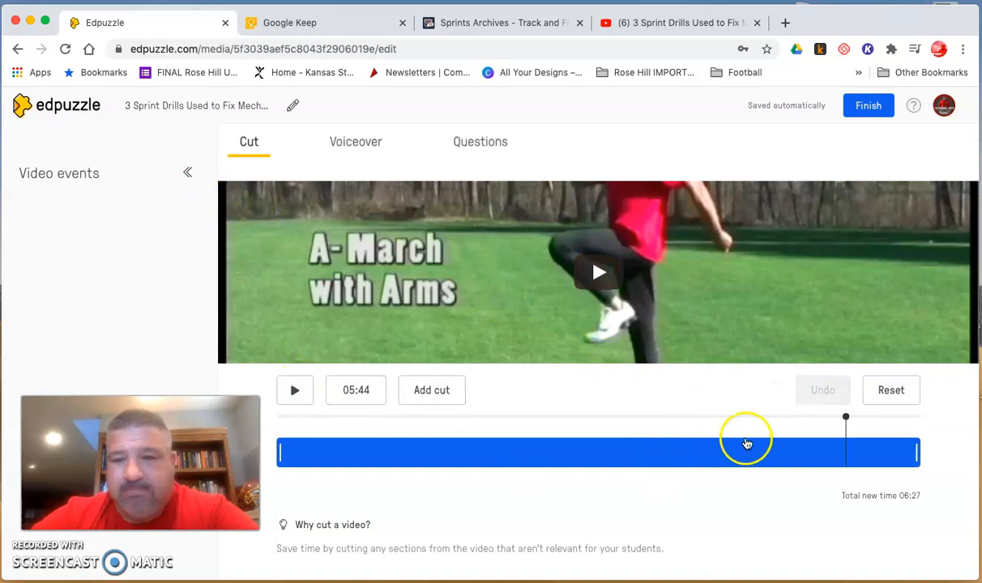
click(845, 417)
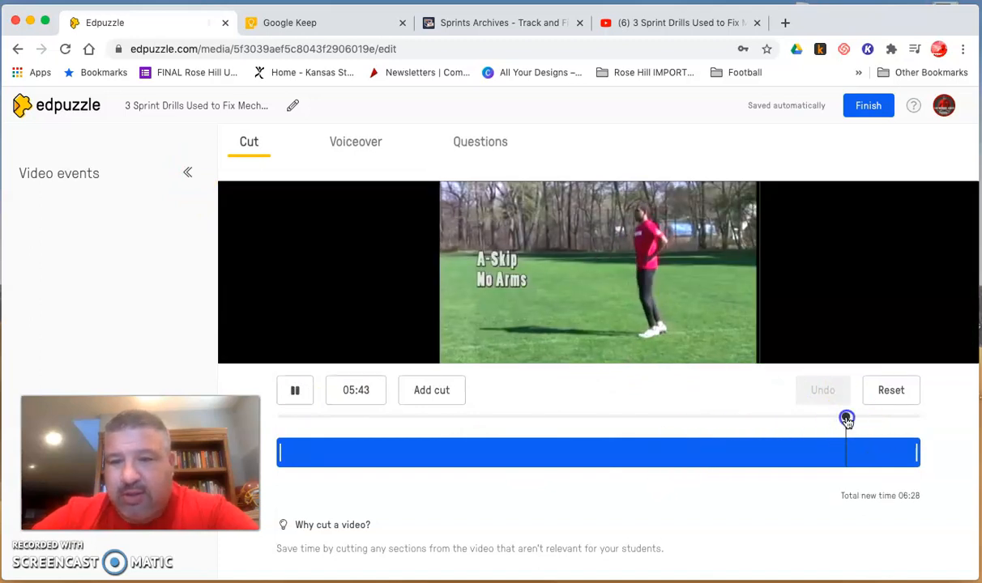
drag(843, 551, 927, 467)
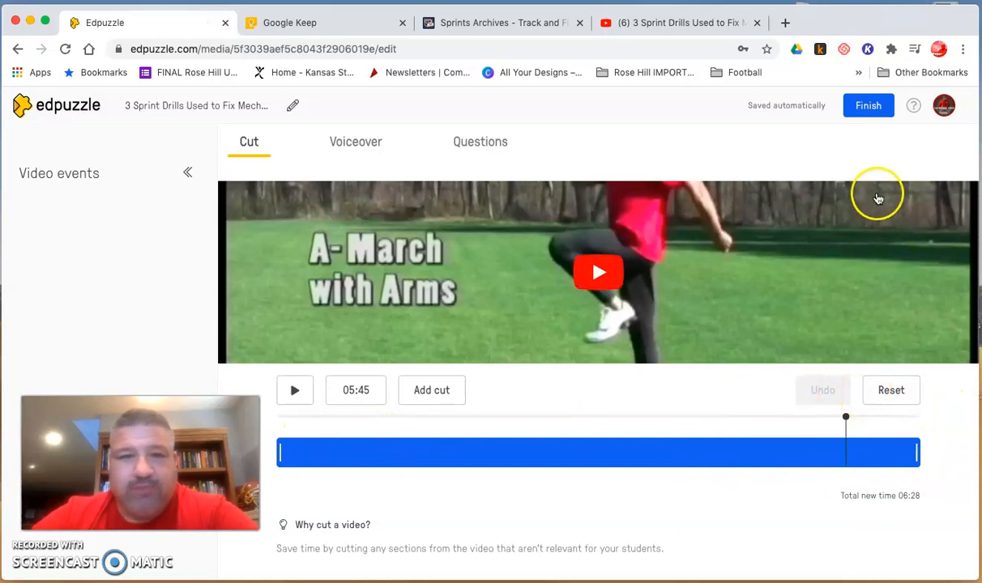
Finish editing the sprint drills video, look over its page, and return to My Content.
click(865, 112)
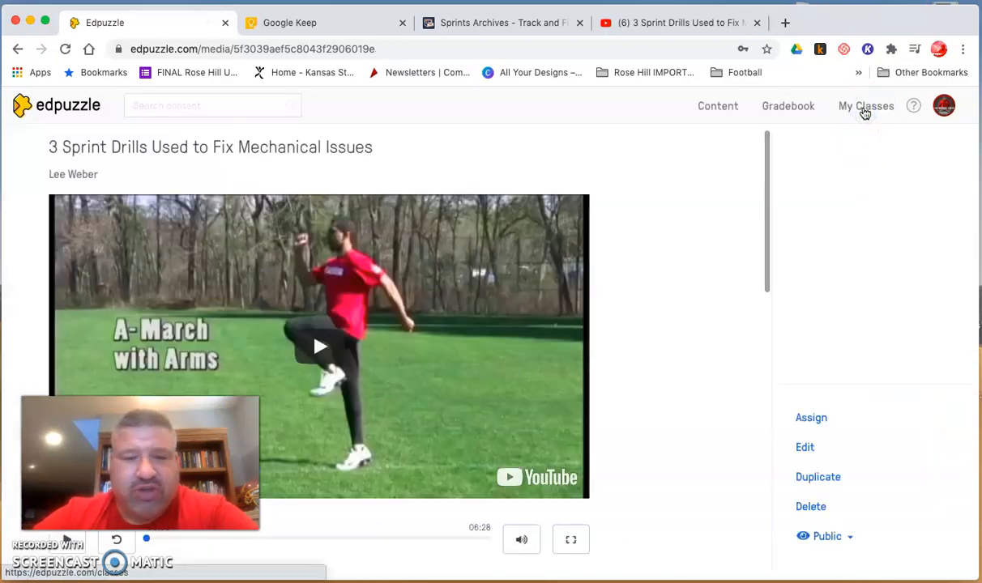
scroll(686, 422, down, 3)
scroll(686, 422, up, 4)
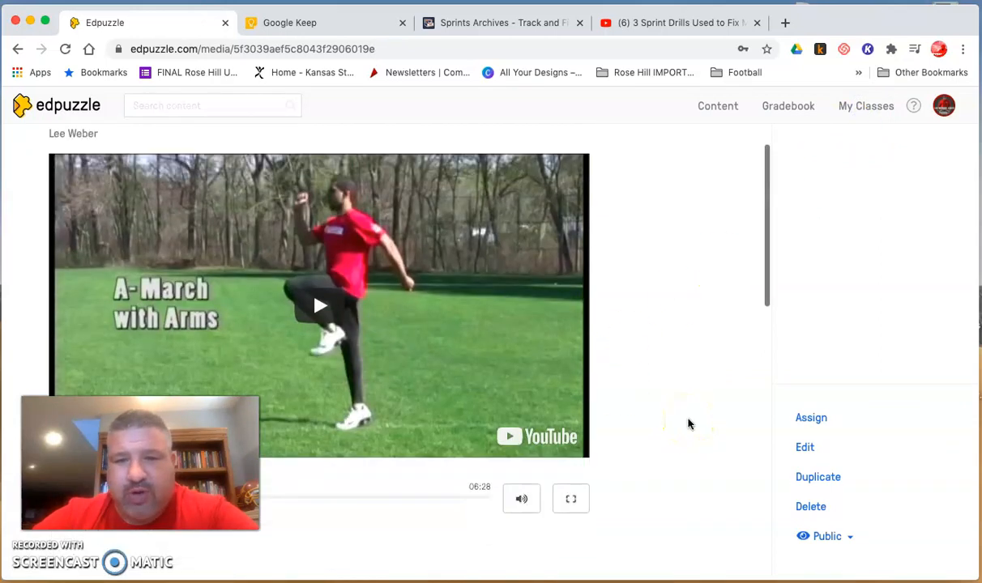
click(714, 111)
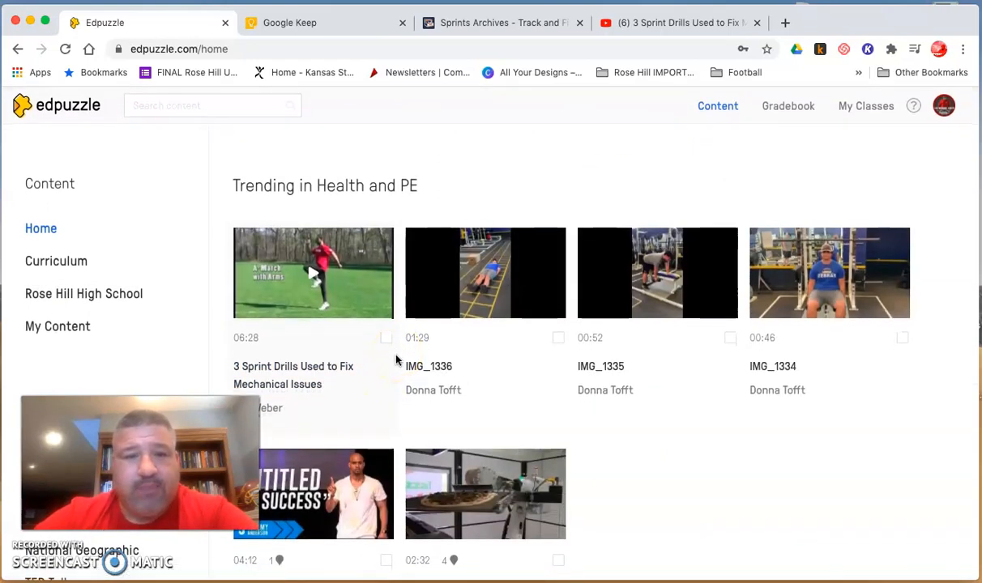
click(58, 326)
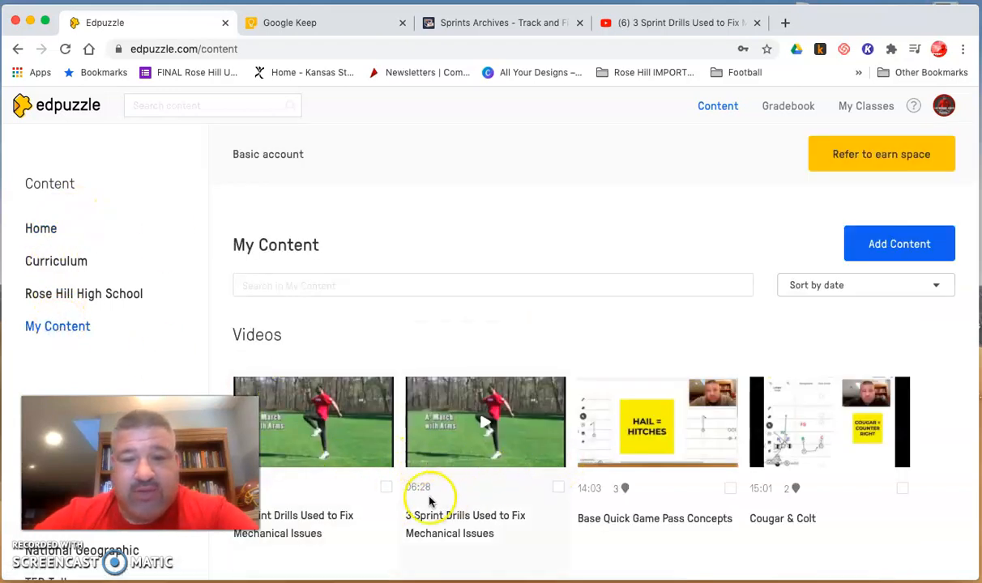
Delete the newest duplicate of "3 Sprint Drills Used to Fix Mechanical Issues" from My Content.
click(385, 489)
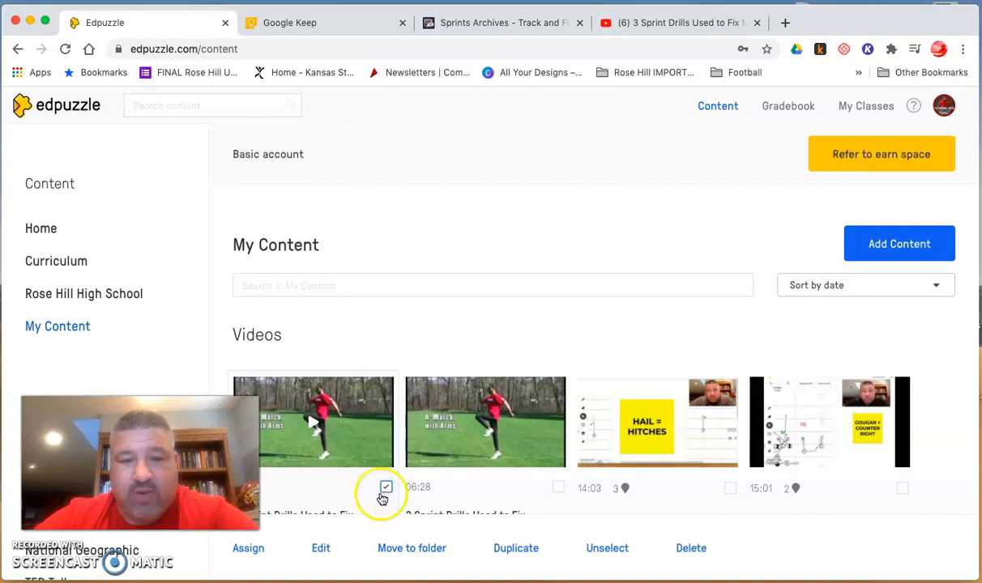
click(691, 553)
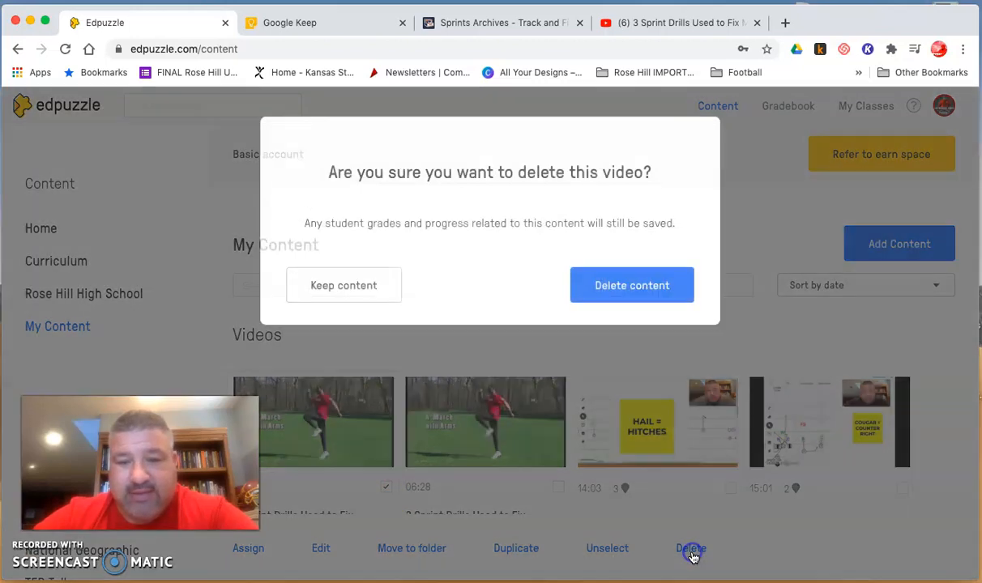
click(634, 291)
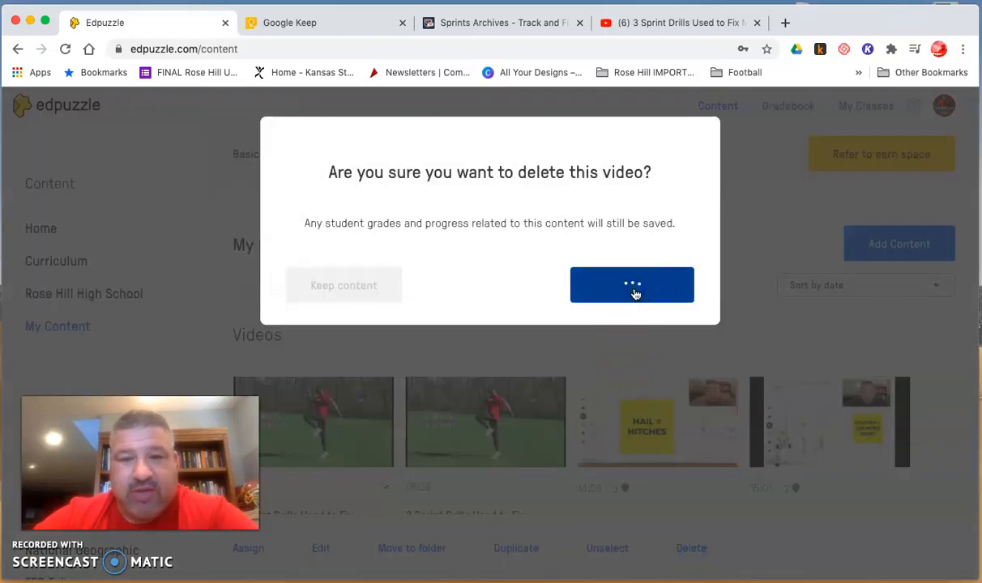
Open the remaining "3 Sprint Drills Used to Fix Mechanical Issues" video from My Content for editing.
click(348, 404)
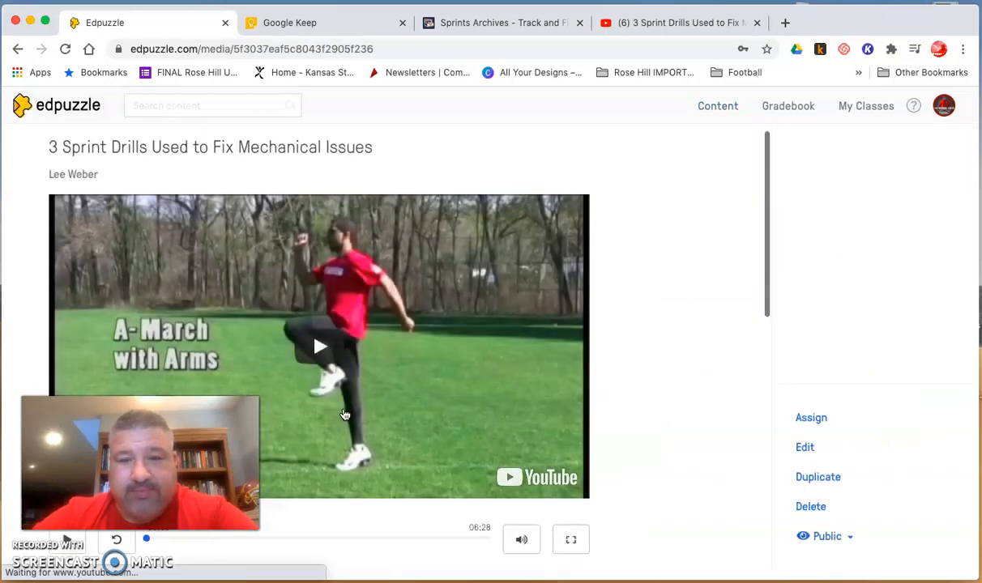
scroll(532, 419, down, 3)
scroll(534, 423, up, 3)
scroll(534, 423, down, 1)
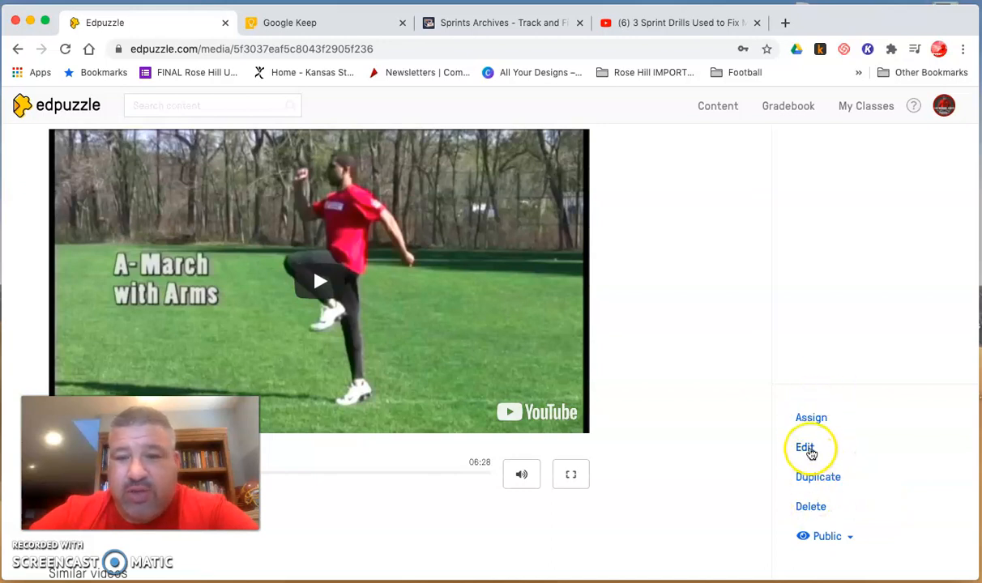
click(805, 449)
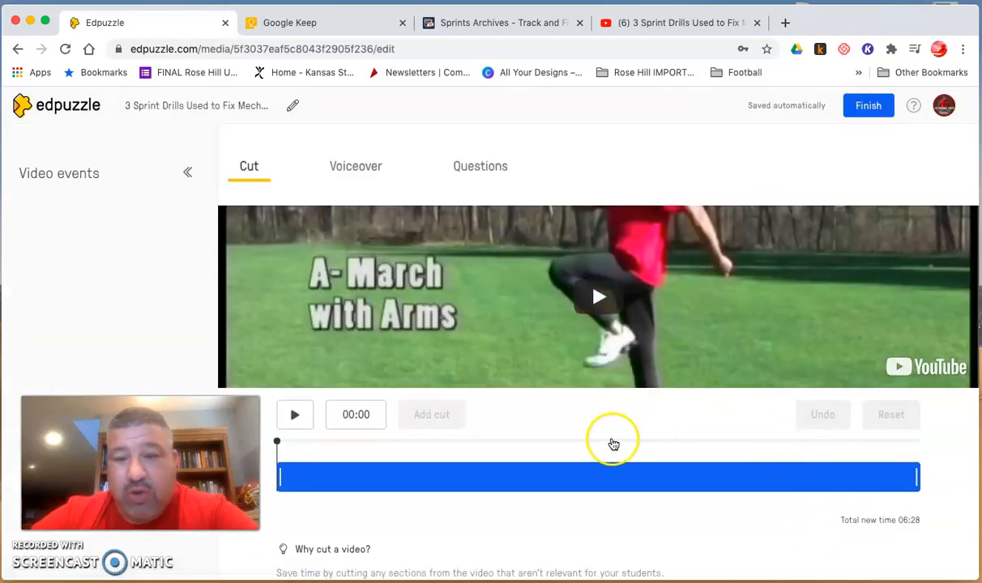
scroll(702, 445, down, 1)
scroll(702, 445, up, 1)
scroll(703, 444, down, 1)
scroll(704, 445, up, 1)
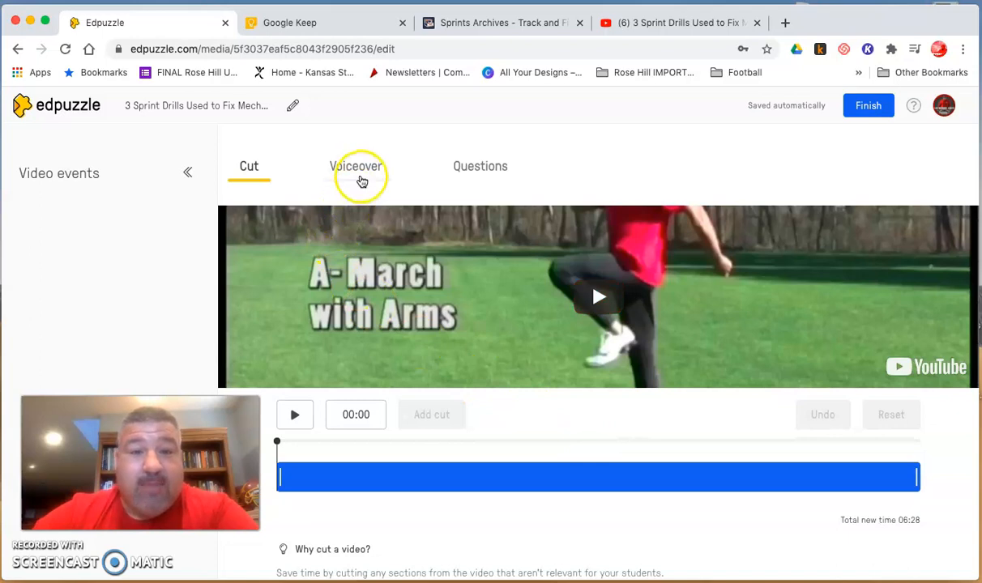
View the Voiceover editor for the sprint drills video and scrub the video forward to 01:20.
click(361, 180)
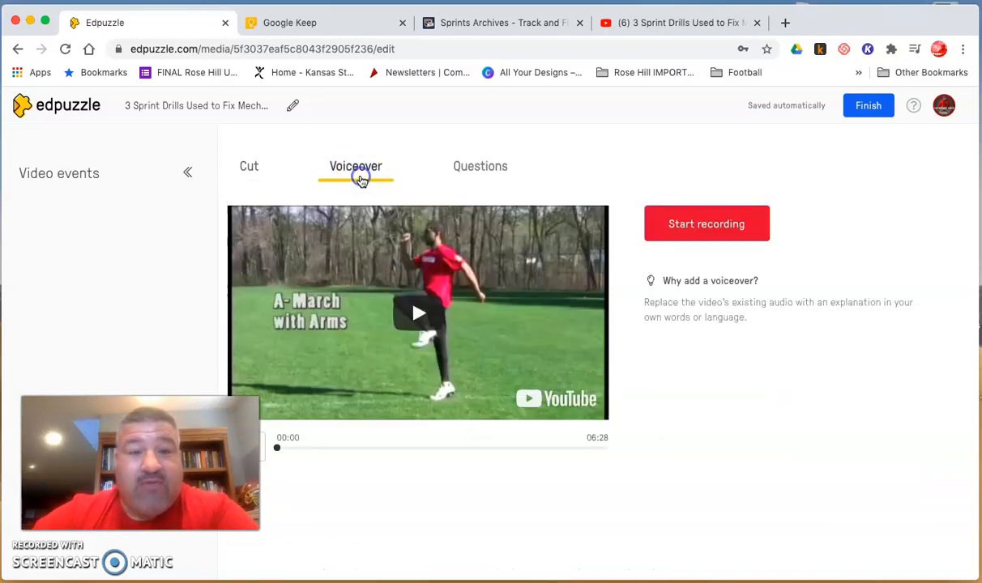
click(277, 451)
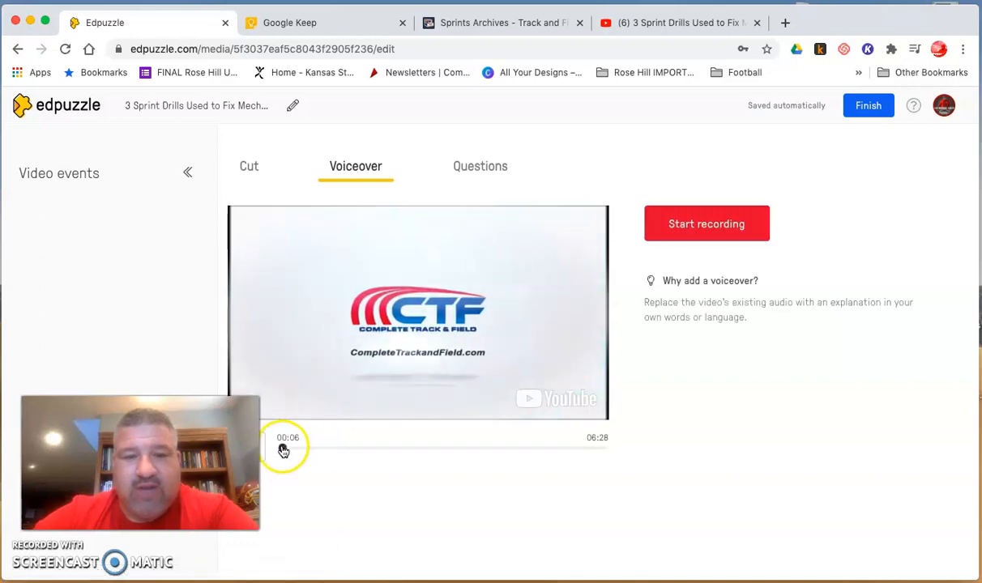
drag(285, 449, 346, 451)
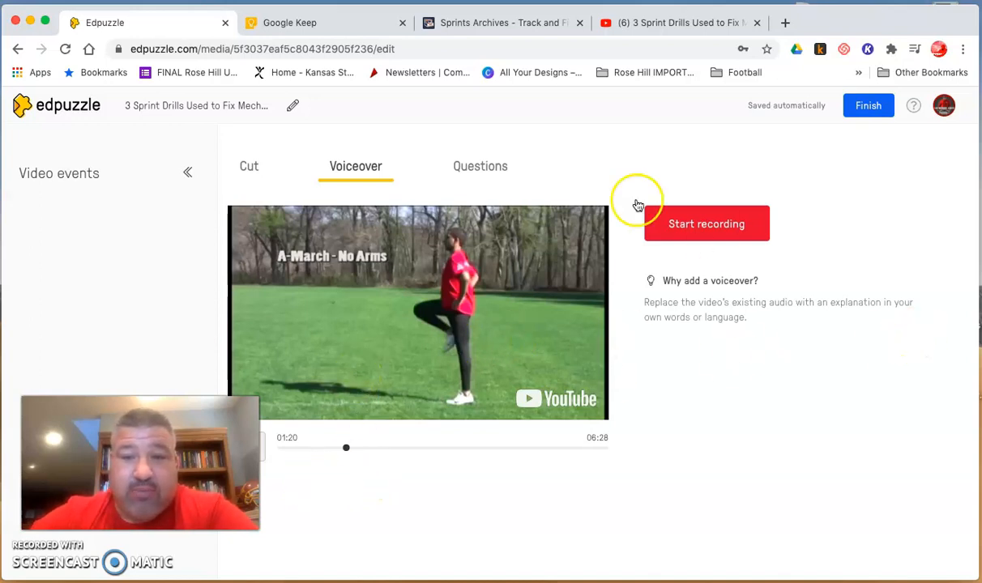
In the Questions editor, play the video from near its start and pause it at 00:28.
click(482, 168)
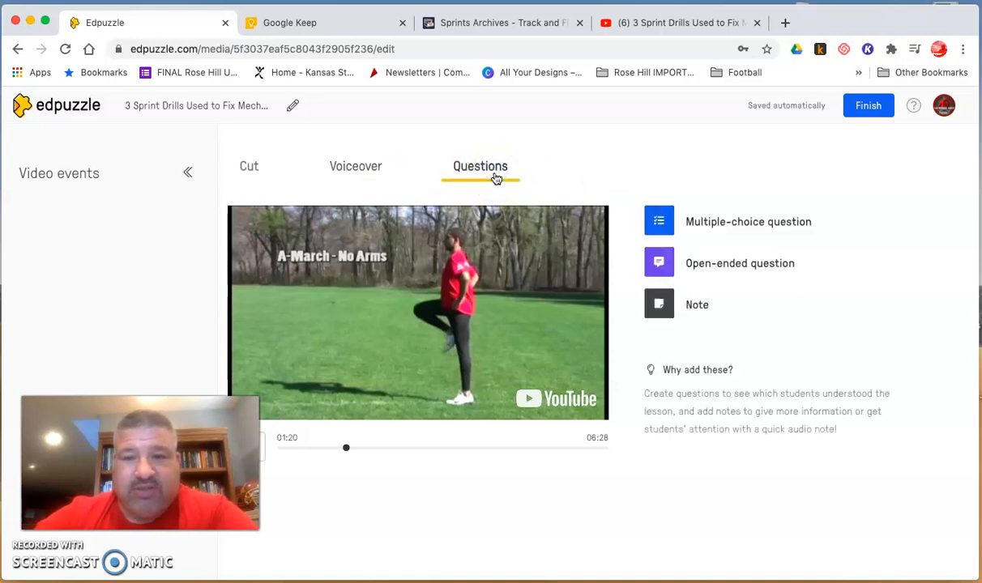
drag(344, 448, 283, 447)
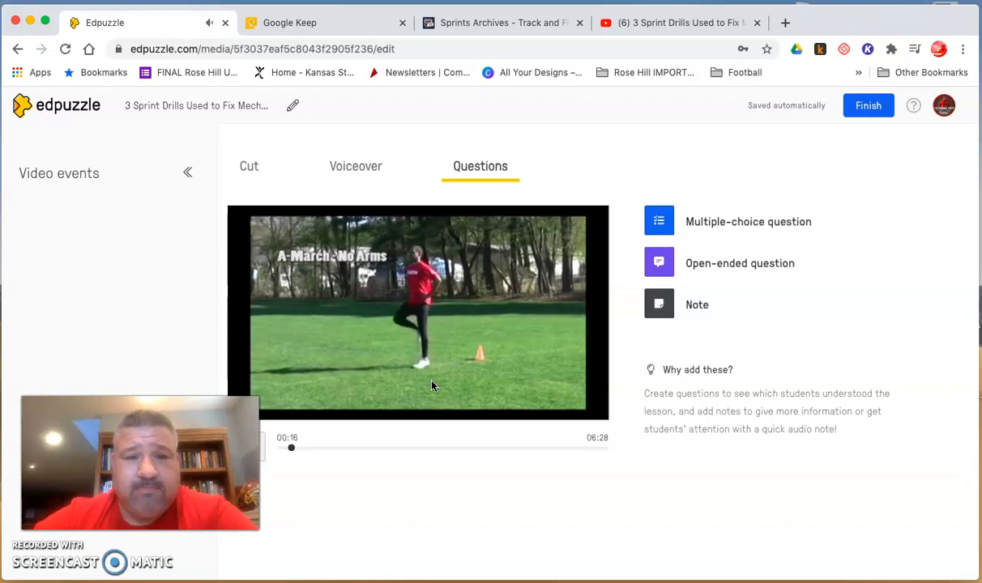
drag(379, 438, 262, 458)
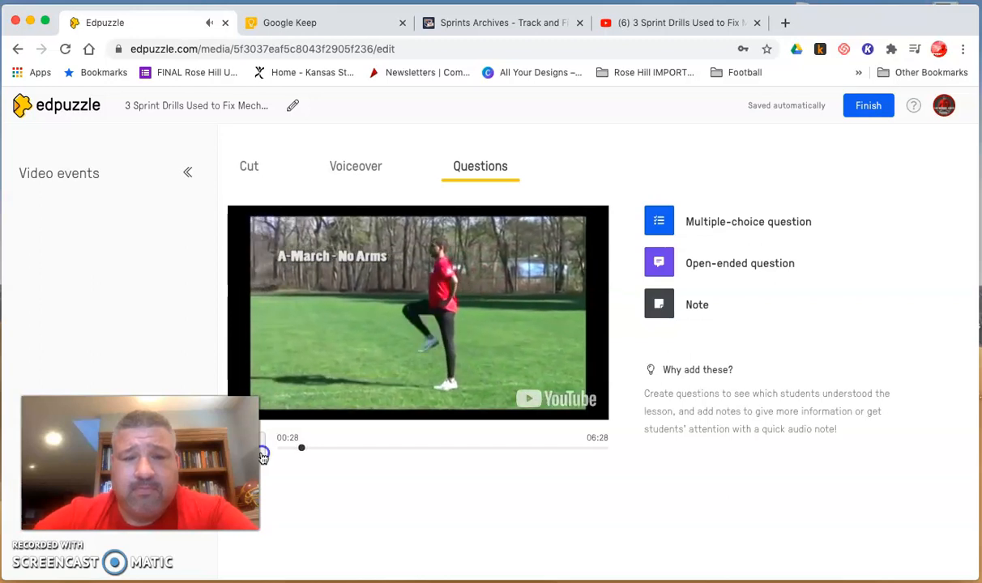
Add and save a note at 00:28 with the lines "Remember these cues:", "Chin Up & Chest Up" and "Knee Up, Toe Up, & Heel Up".
click(660, 302)
click(660, 301)
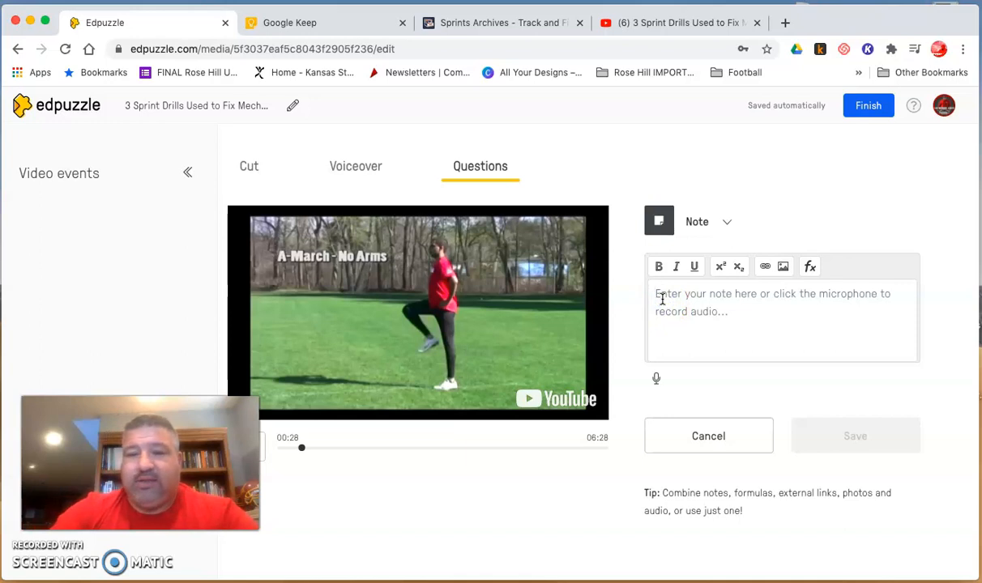
text(Remember these cues:)
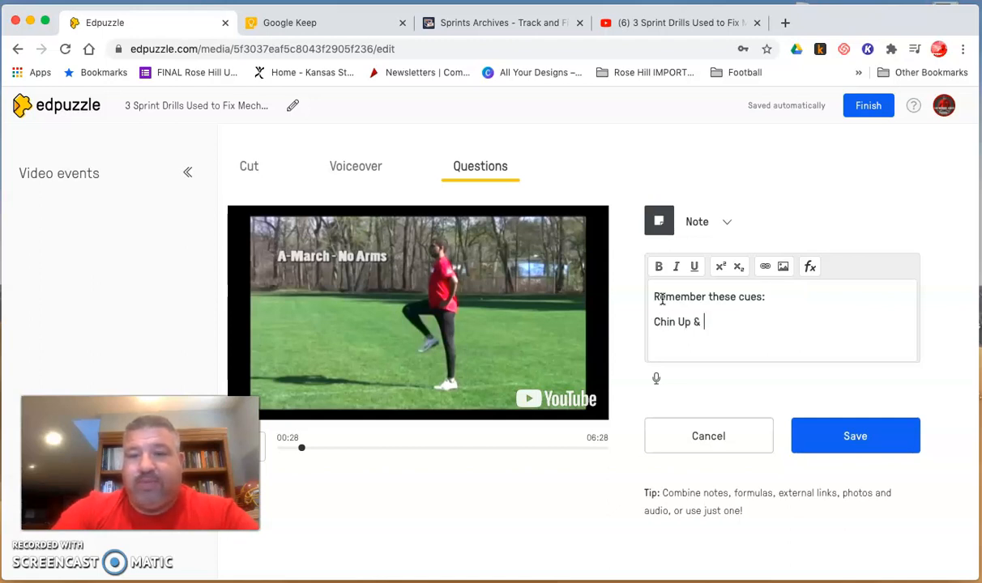
key(Return)
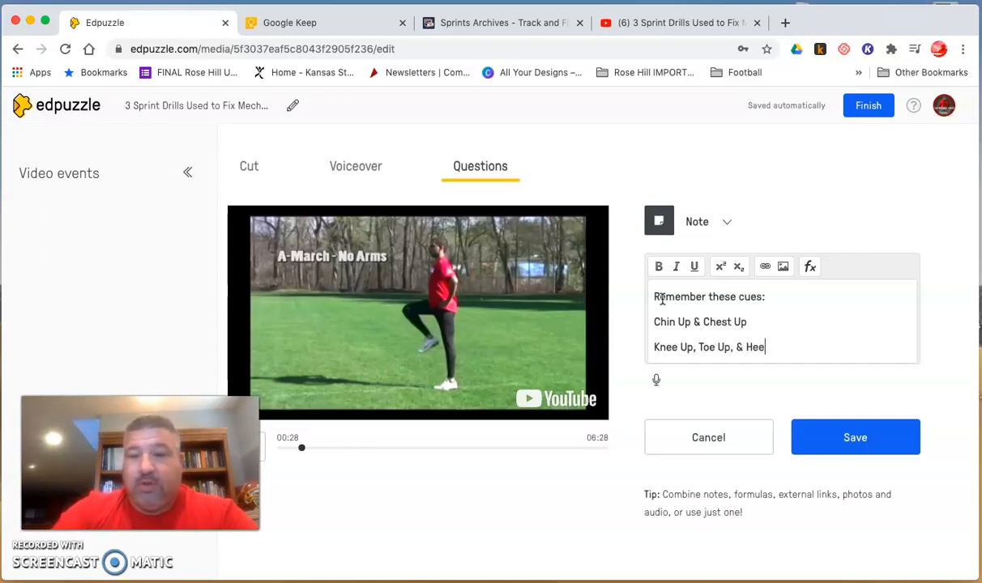
click(823, 430)
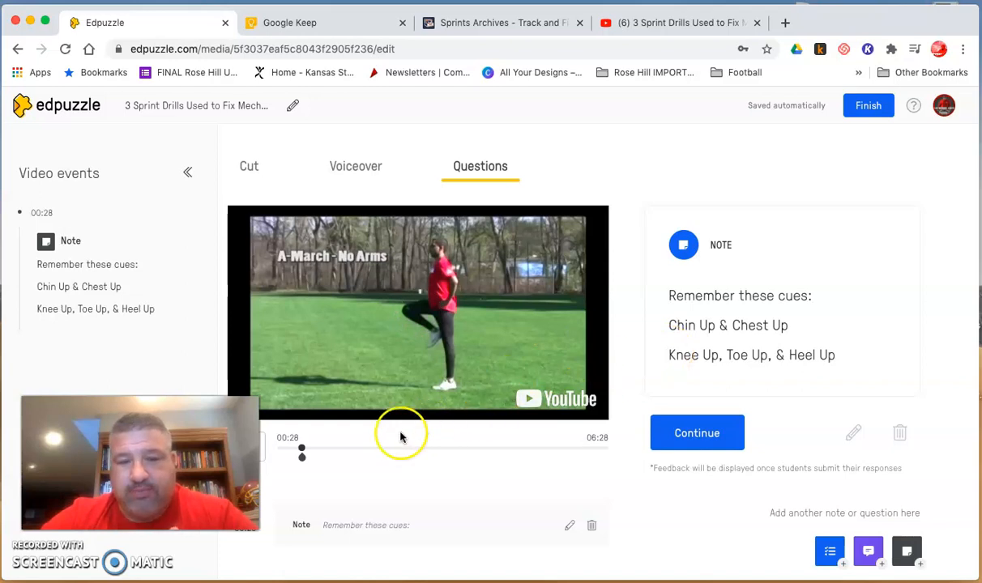
Play the video on past the note, then move the playhead to 01:59 for the next question.
click(265, 449)
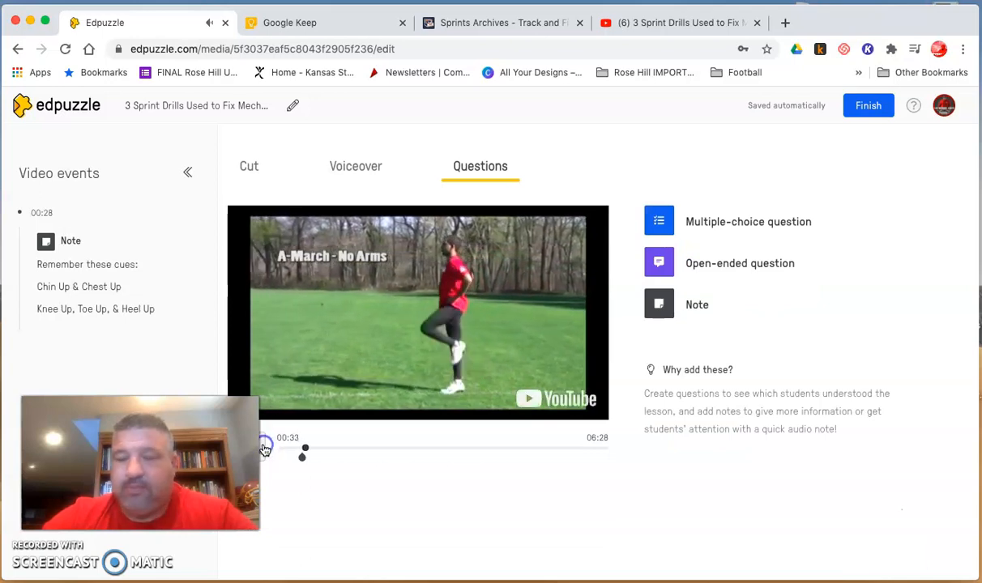
click(306, 450)
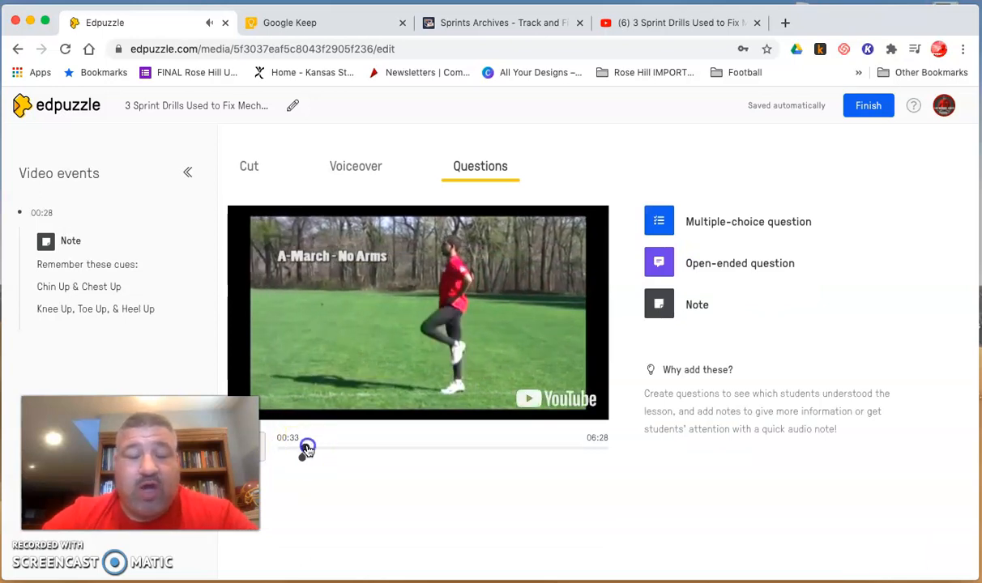
drag(306, 449, 382, 453)
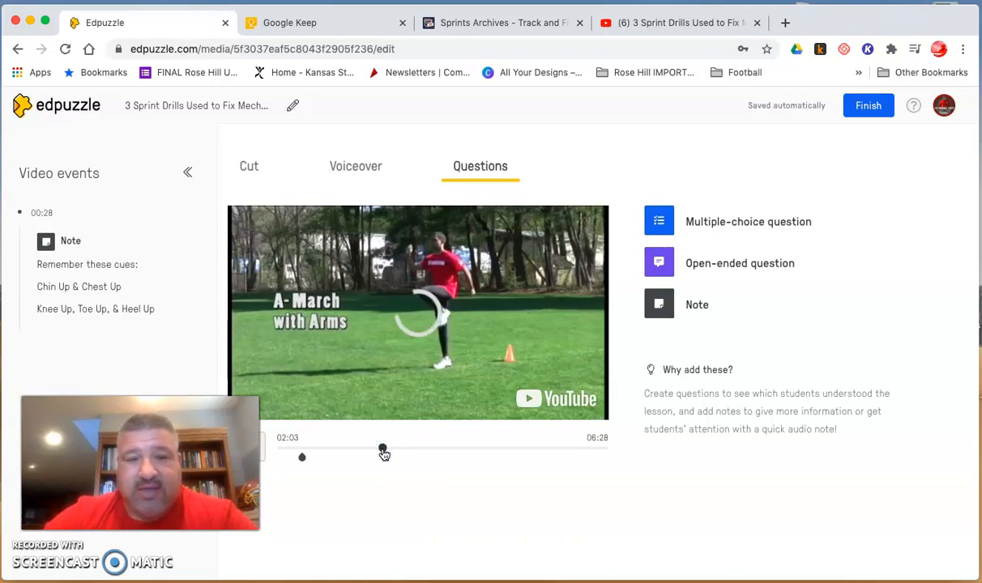
drag(383, 452, 377, 450)
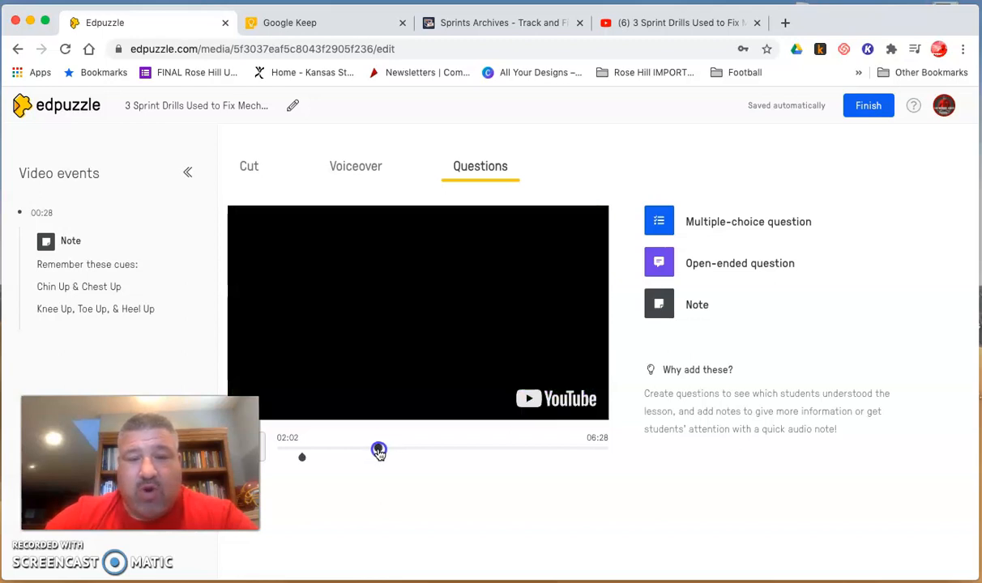
click(309, 456)
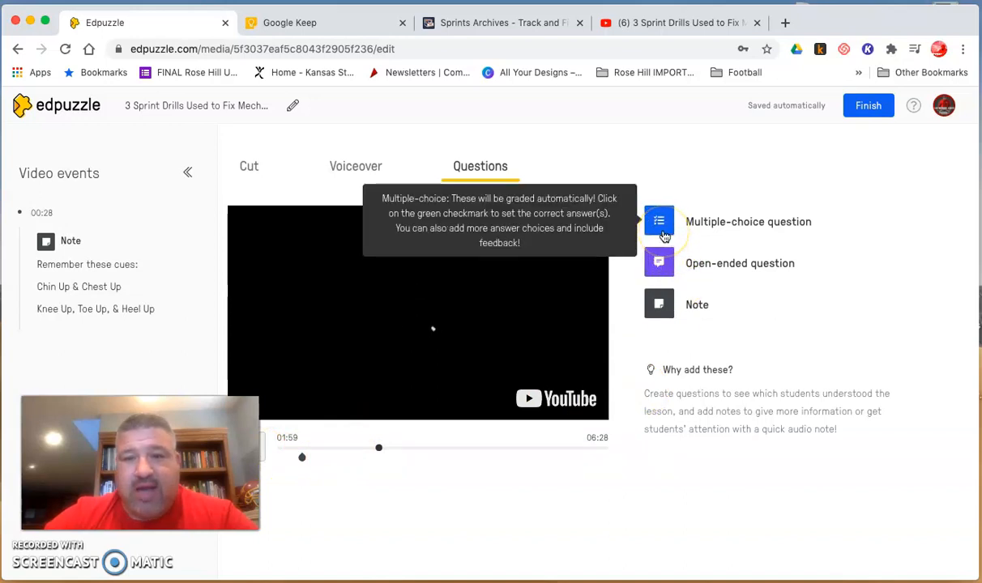
Start a multiple-choice question at 01:59 asking "Where should your heel recover to?" and expand it to four answer choices.
click(661, 233)
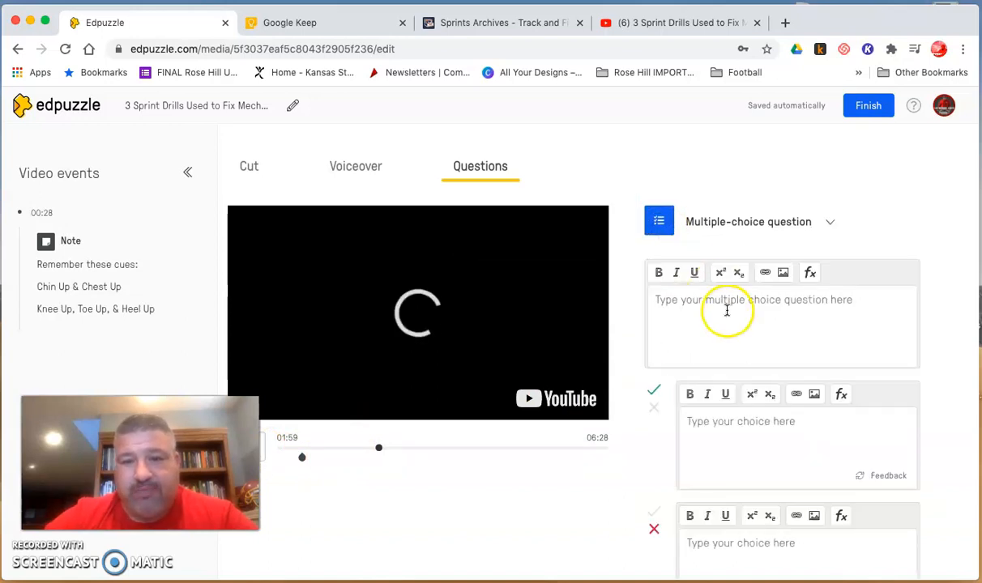
click(721, 305)
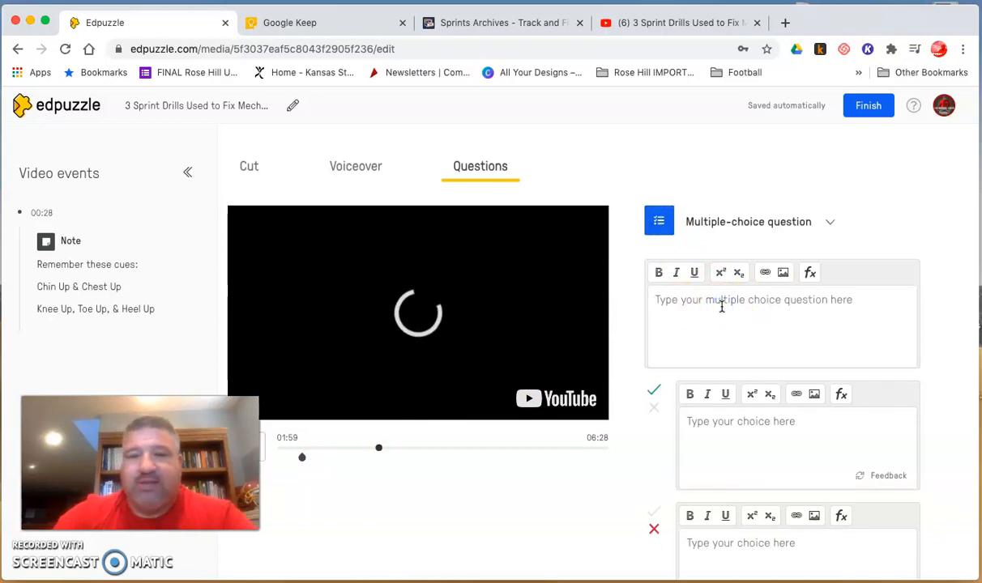
text(We)
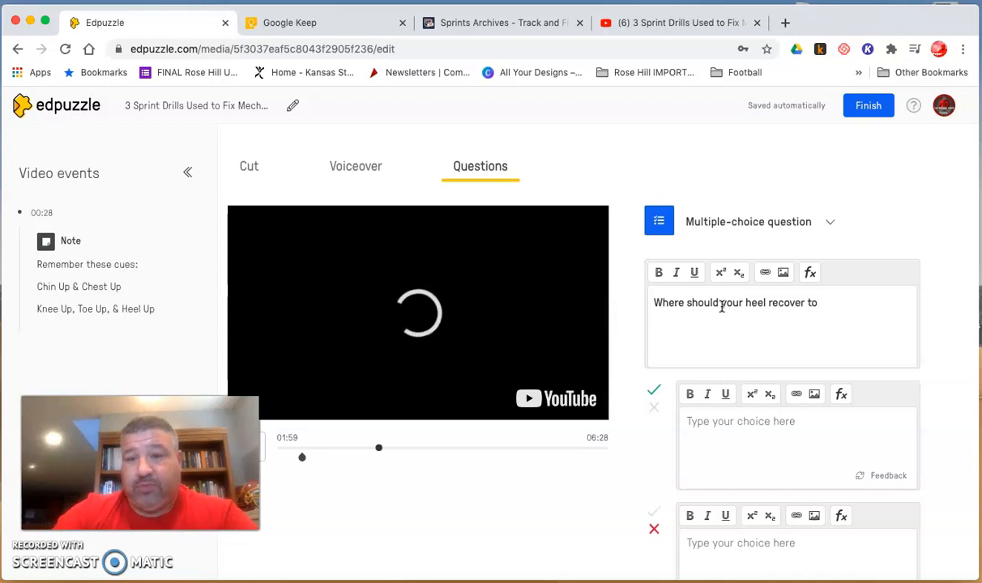
click(654, 396)
scroll(654, 400, down, 4)
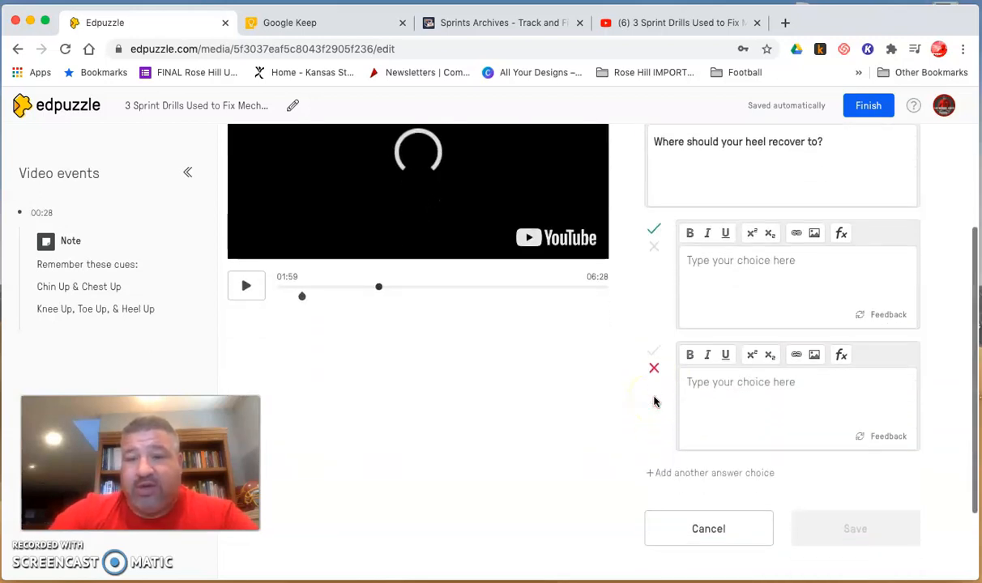
click(650, 472)
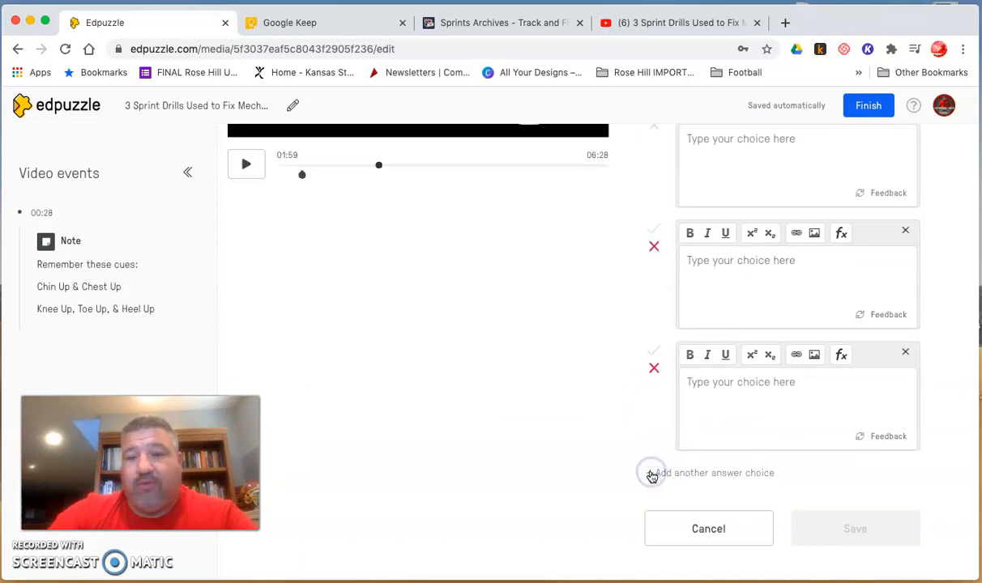
scroll(614, 379, up, 5)
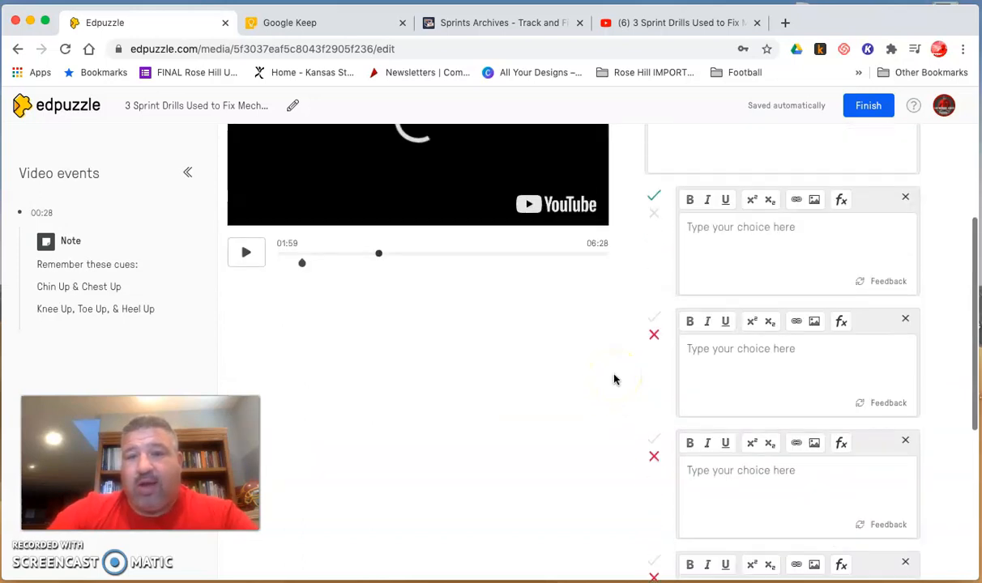
Mark the first answer choice as incorrect and enter "In front of the hips" as its text.
click(651, 214)
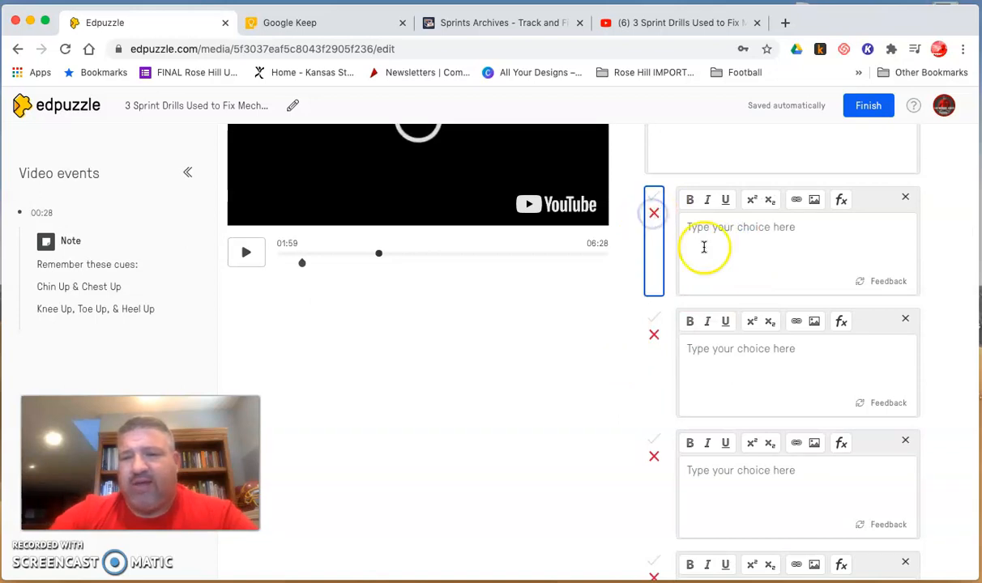
click(696, 233)
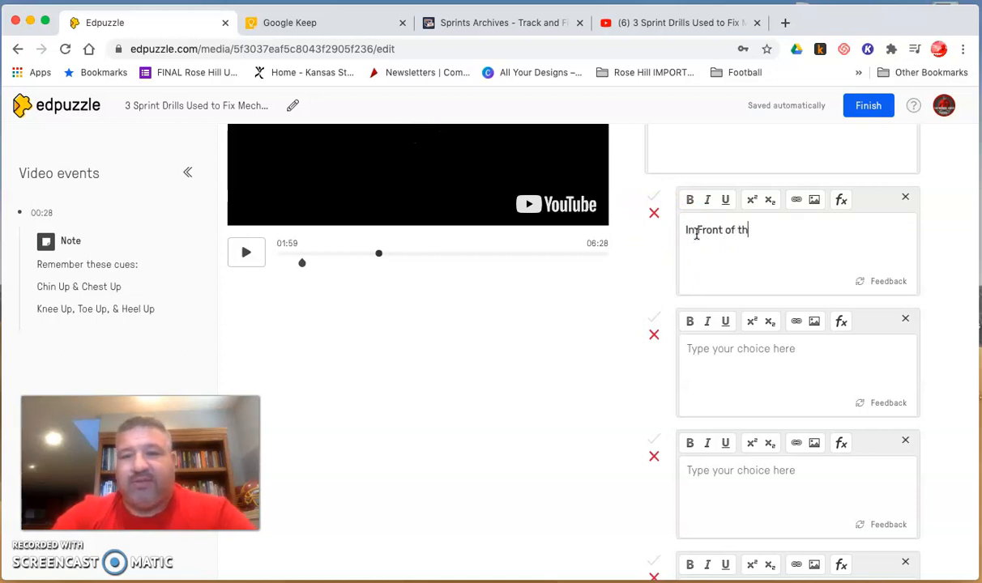
text(hips)
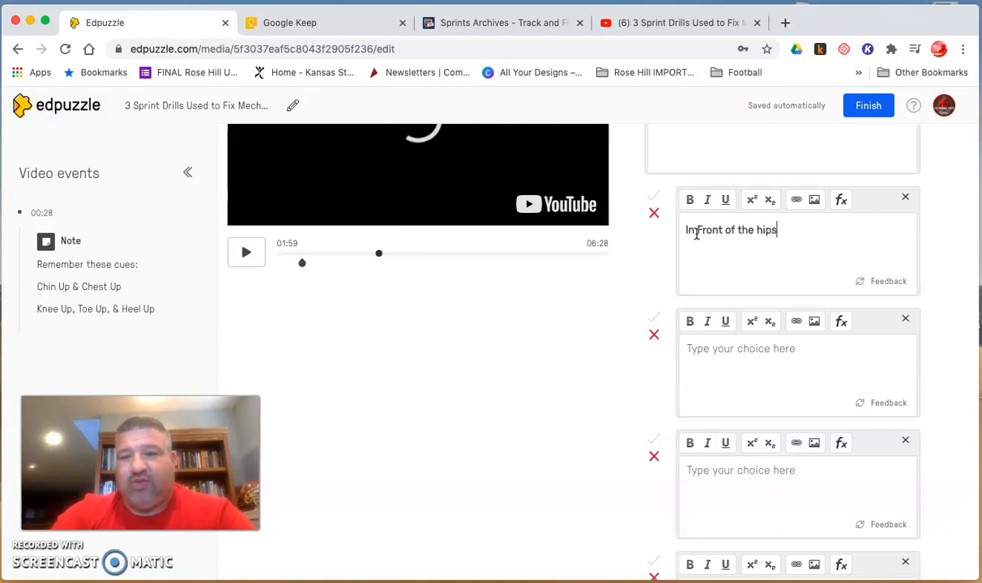
click(702, 230)
key(BackSpace)
text(f)
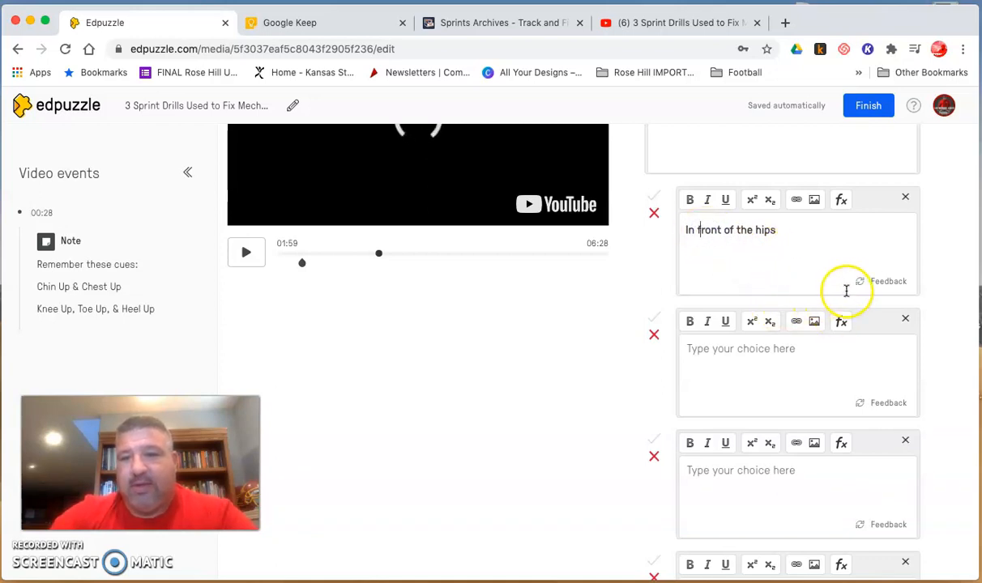
Mark the second answer choice as correct and enter "Under the hips, crack an egg" as its text.
click(654, 322)
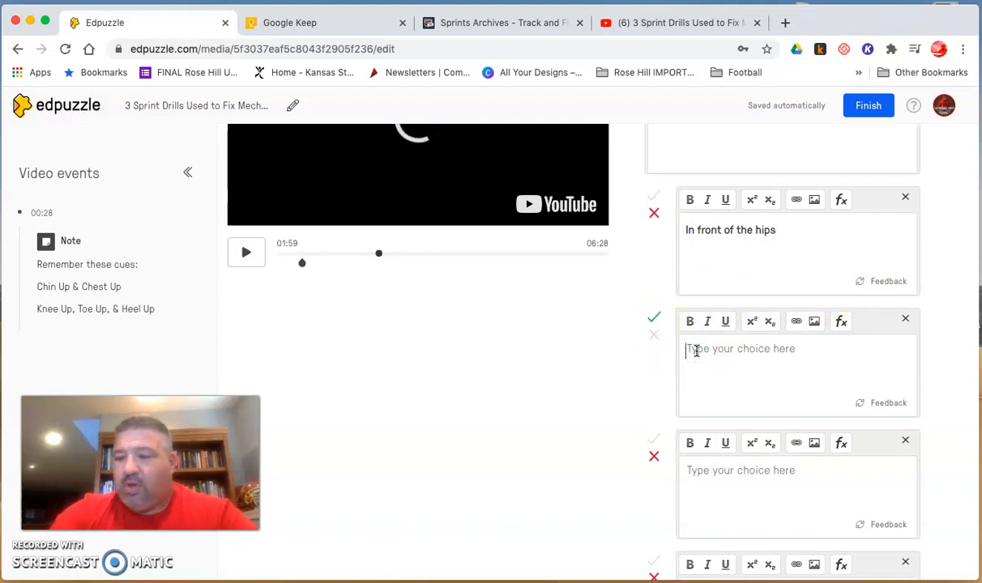
text(Under the)
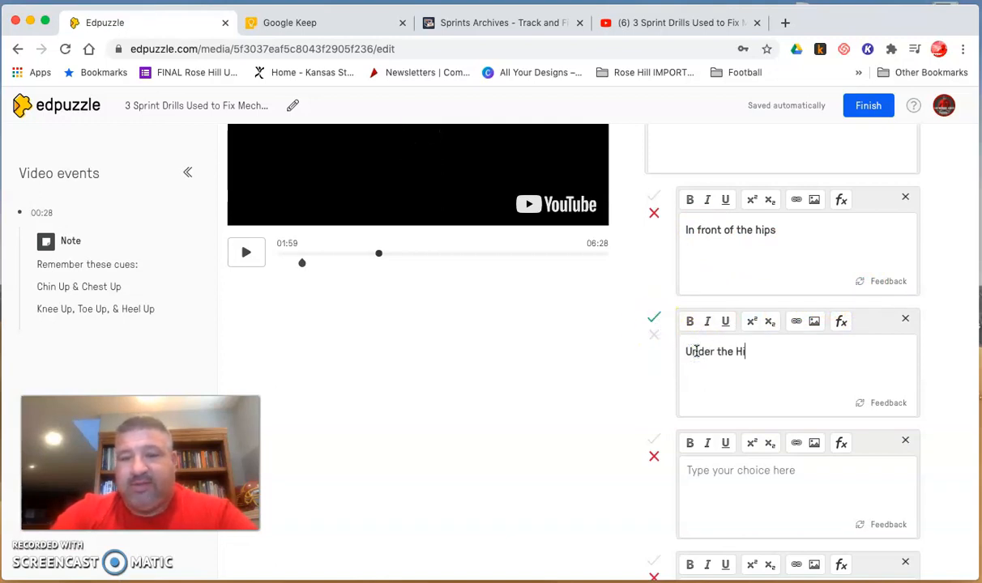
text( hips)
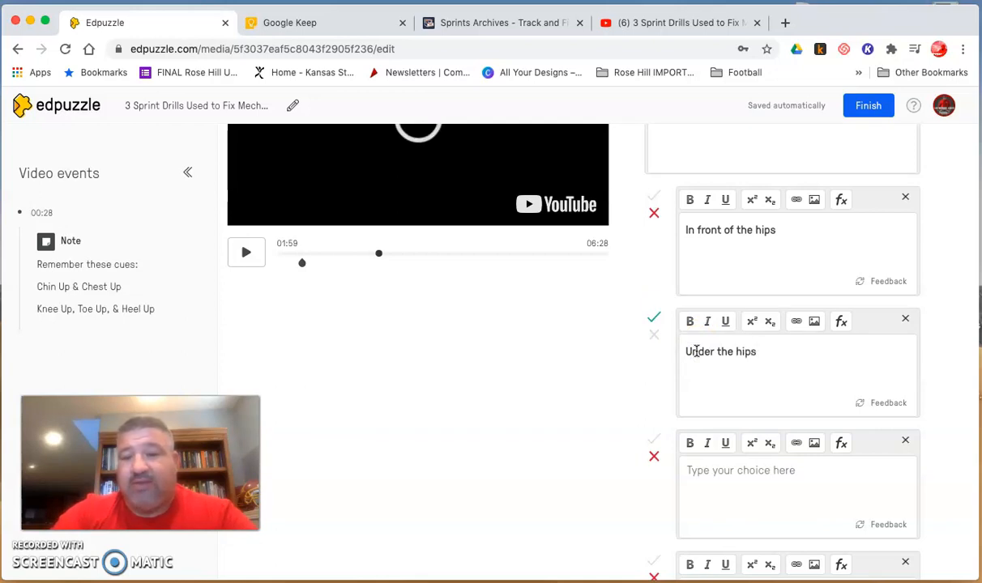
text(, crack an egg)
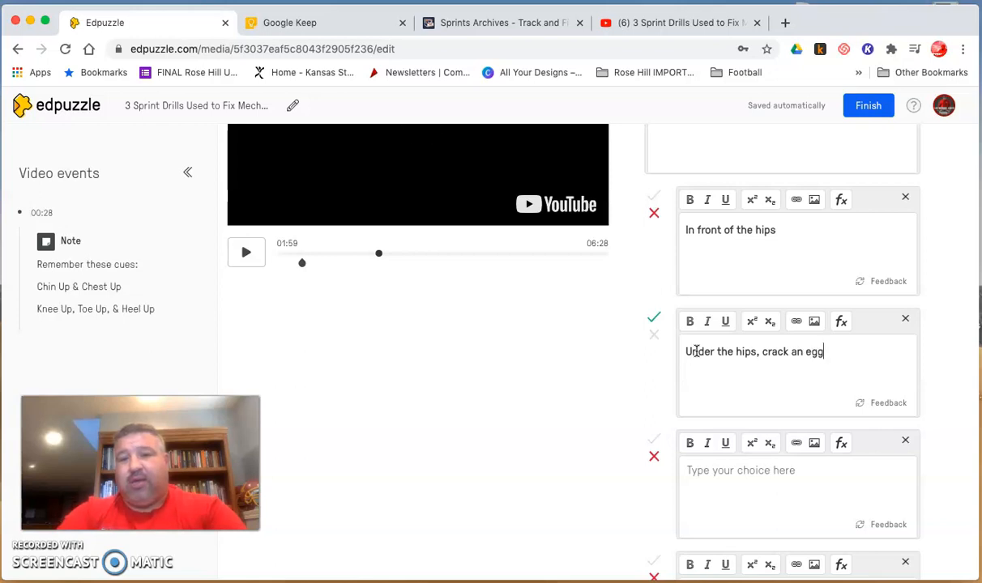
Remove the empty fourth answer choice and enter "Behind the butt" as the third, incorrect choice.
click(905, 562)
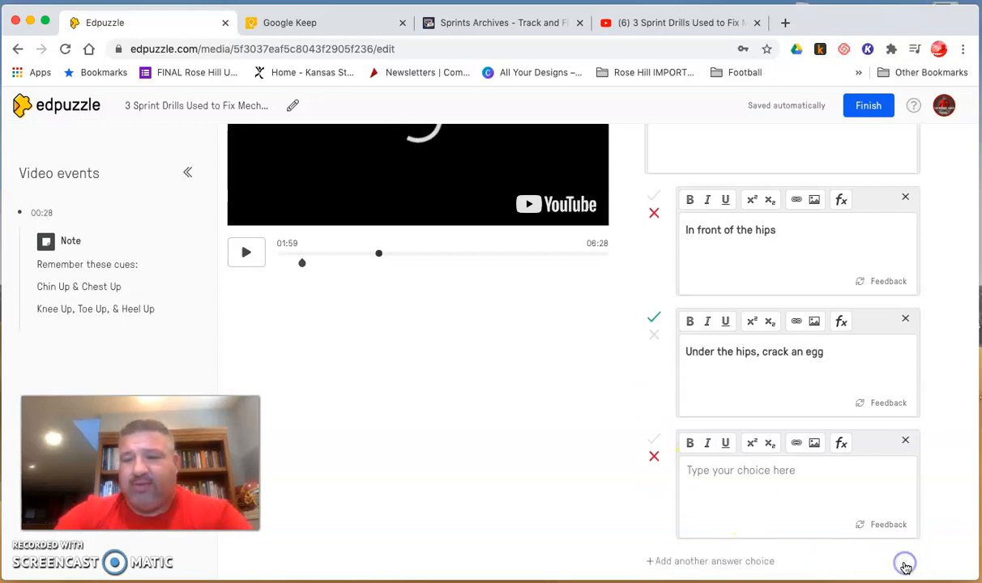
click(747, 483)
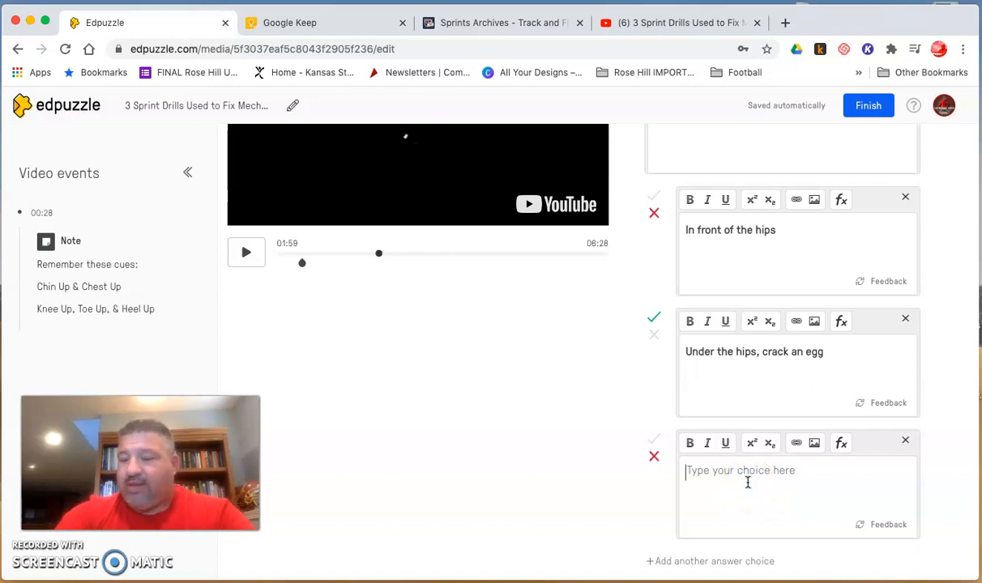
text(Behind the butt)
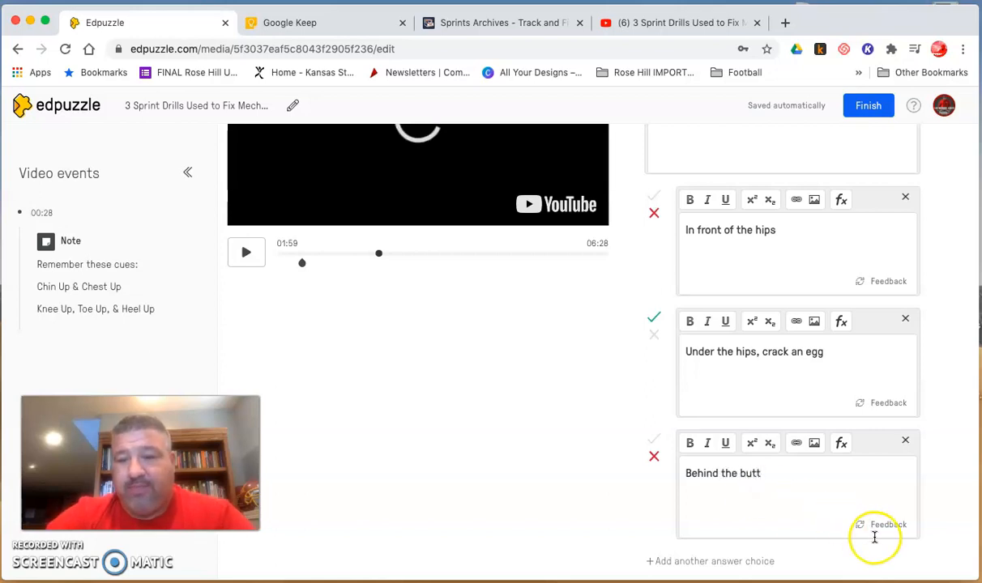
Add the feedback "Fantastic!" to the correct second answer choice.
click(883, 403)
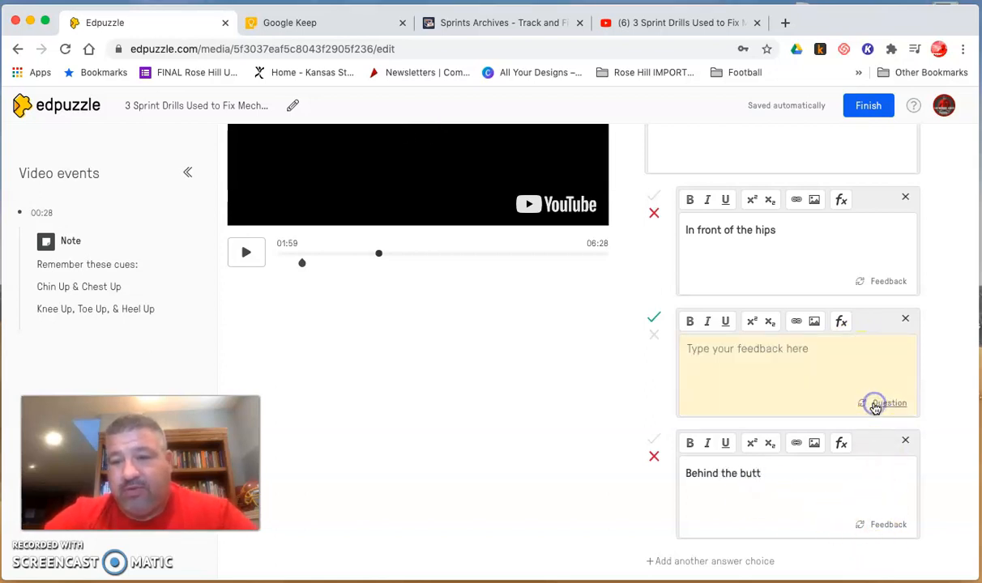
text(Fantastic!)
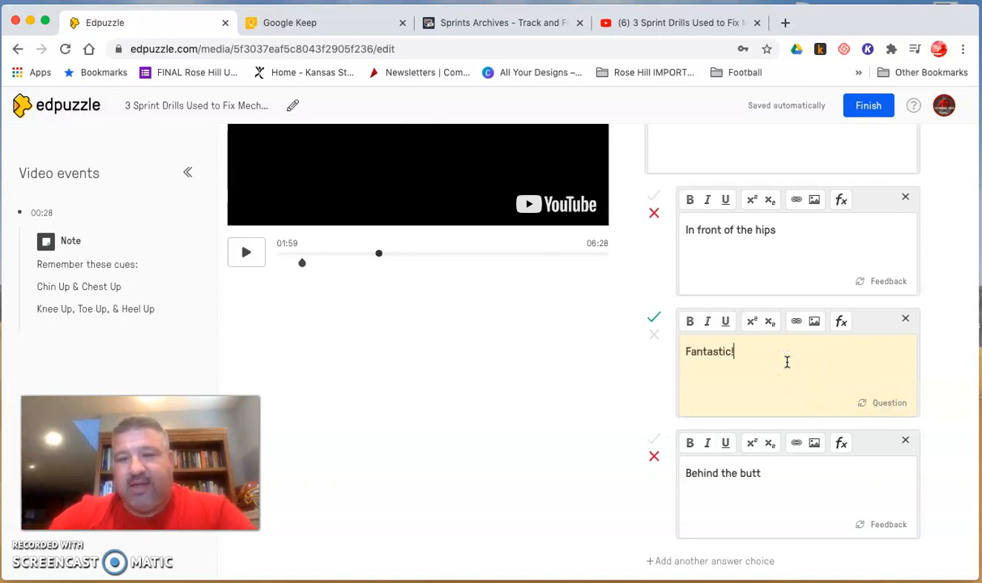
Add the feedback "Sorry, it is UNDER THE HIPS!" to the incorrect first answer choice.
click(865, 282)
click(734, 250)
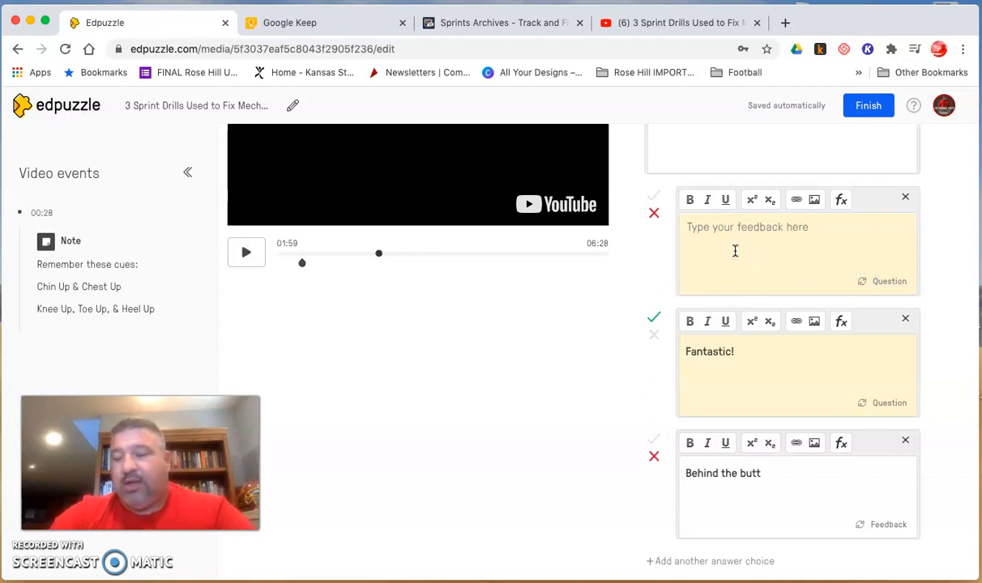
text(Sorry,)
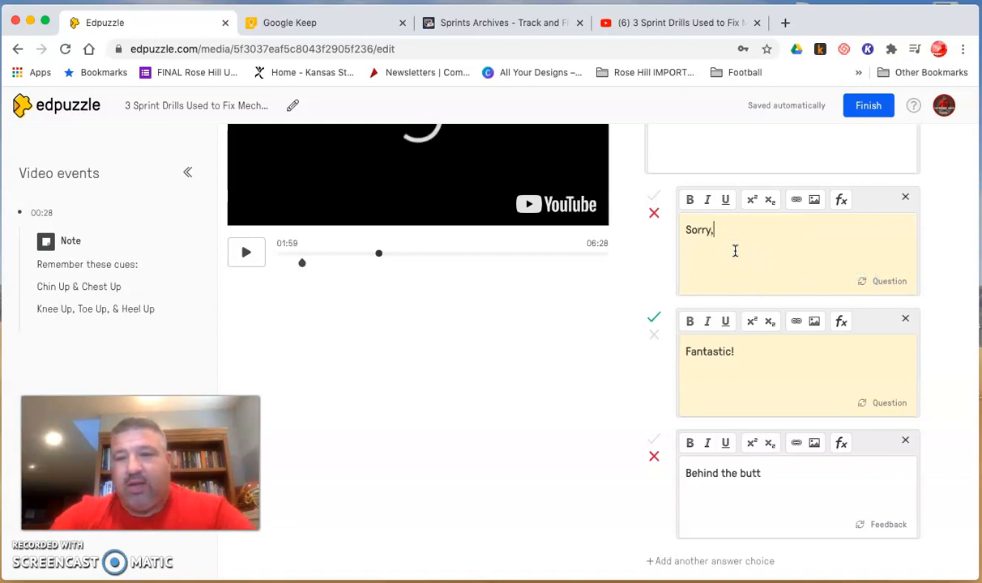
text( it is UNDER THE HIPS!)
Copy the first choice's feedback to the third answer choice, "Behind the butt", and save the multiple-choice question.
drag(821, 230, 680, 229)
key(ctrl+c)
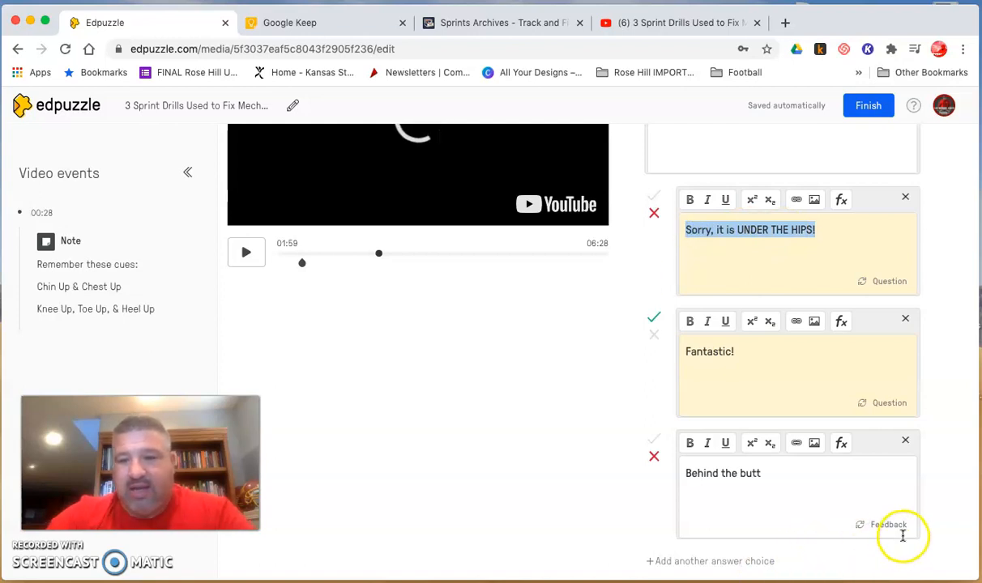
click(901, 532)
click(699, 478)
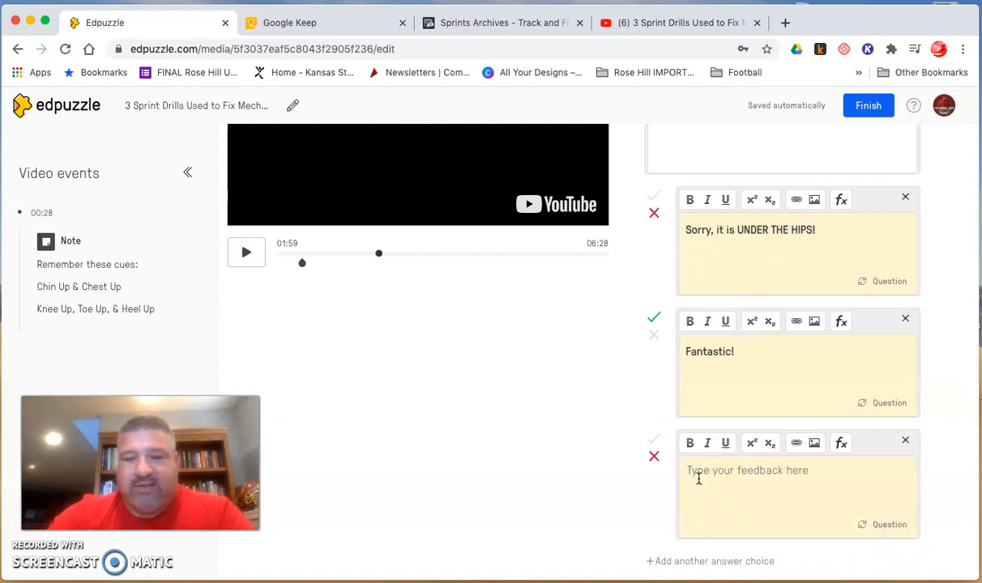
key(ctrl+v)
scroll(838, 476, up, 3)
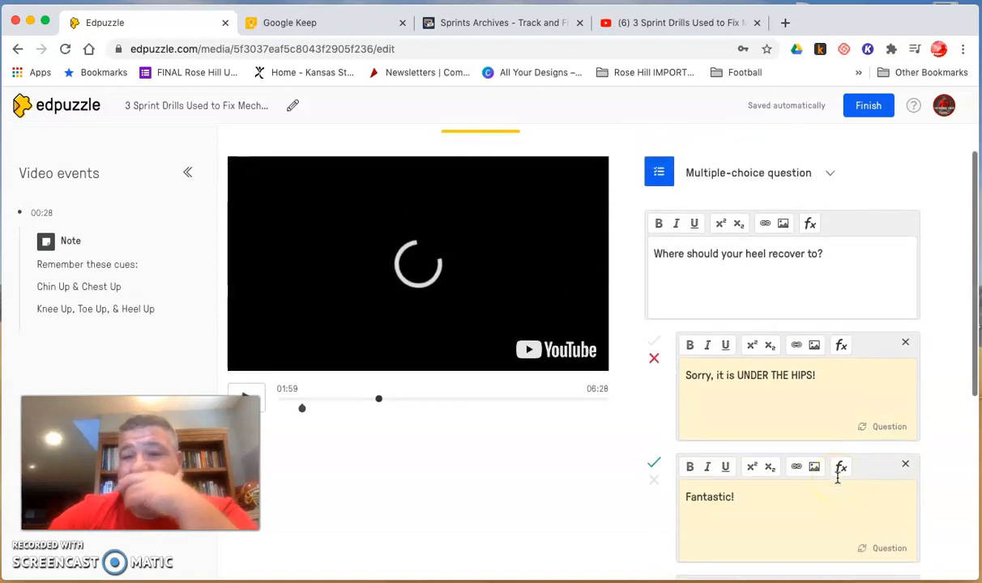
scroll(836, 475, down, 5)
click(871, 438)
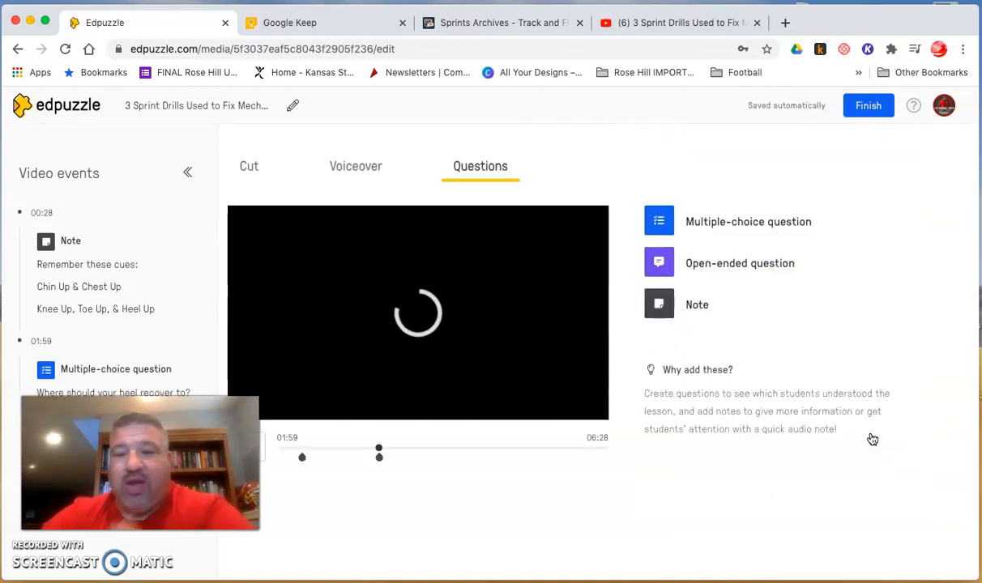
Preview the saved multiple-choice question at 01:59 on the timeline and play the video past it.
click(381, 455)
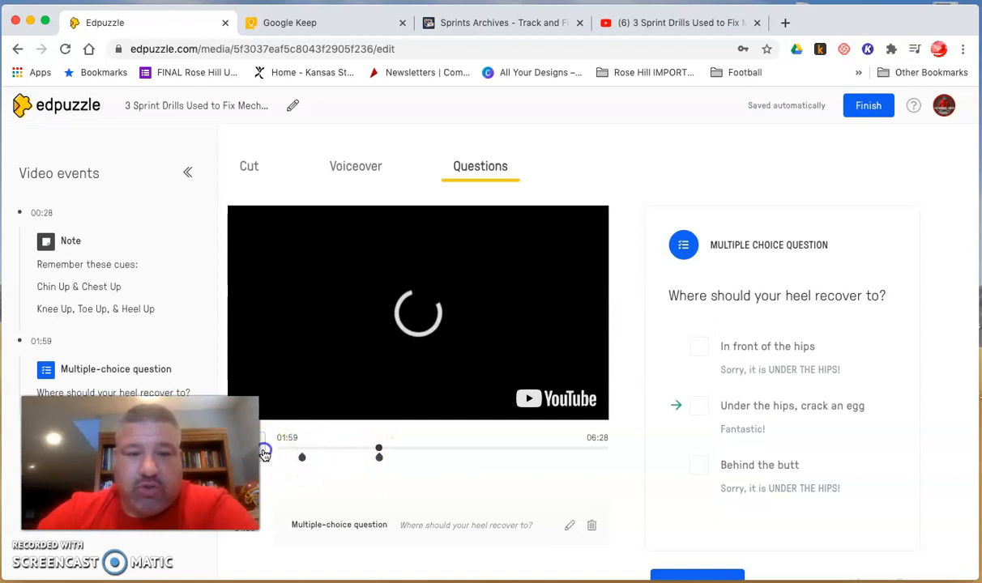
click(264, 454)
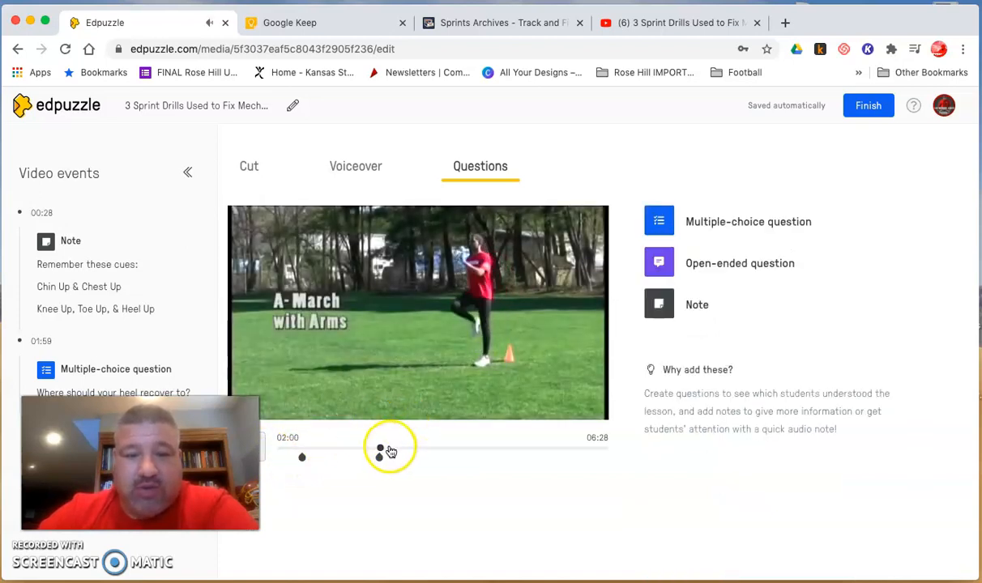
click(386, 453)
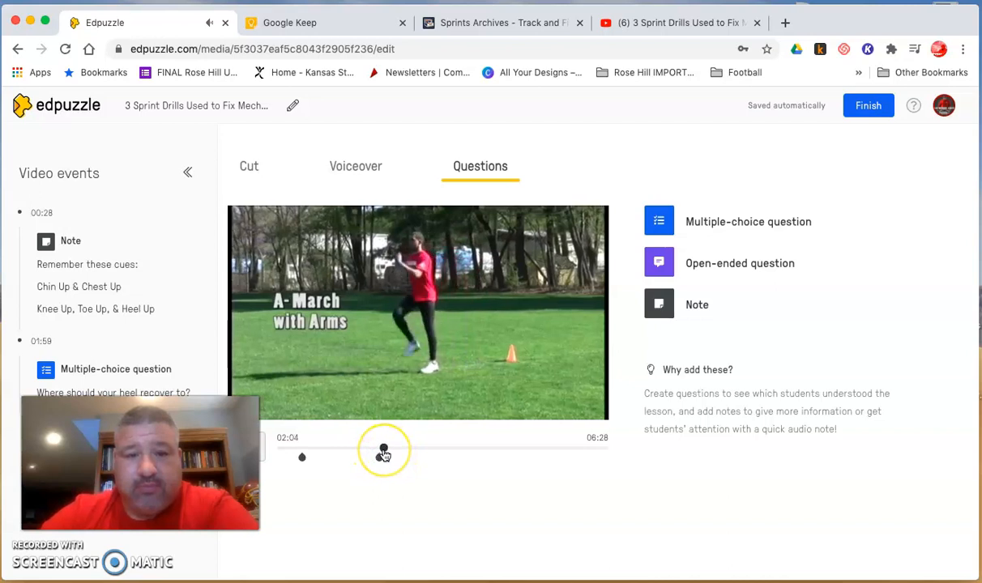
click(371, 458)
click(262, 460)
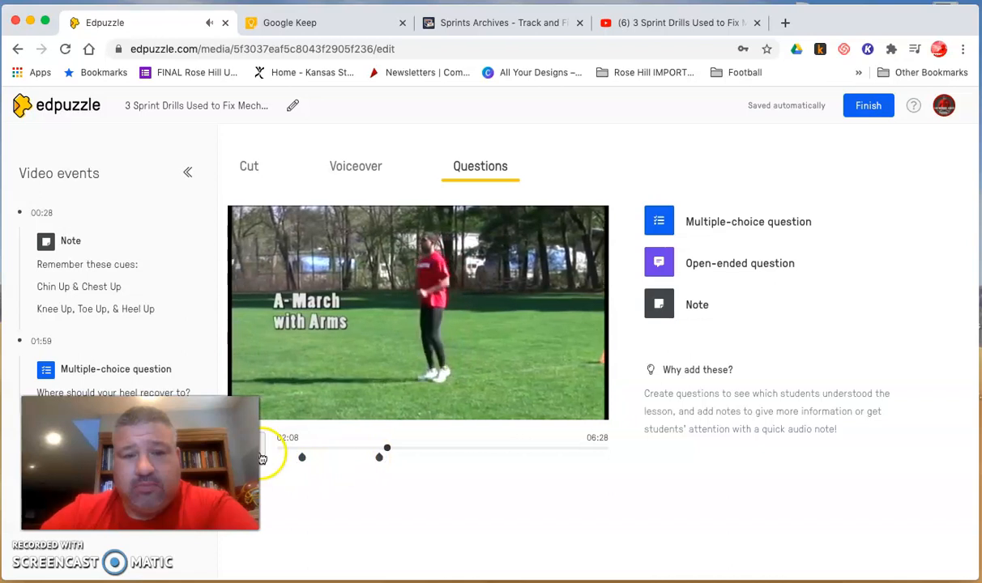
click(341, 456)
Advance the video to 03:17, record an audio note of about 15 seconds there and save it.
drag(389, 450, 445, 448)
click(279, 453)
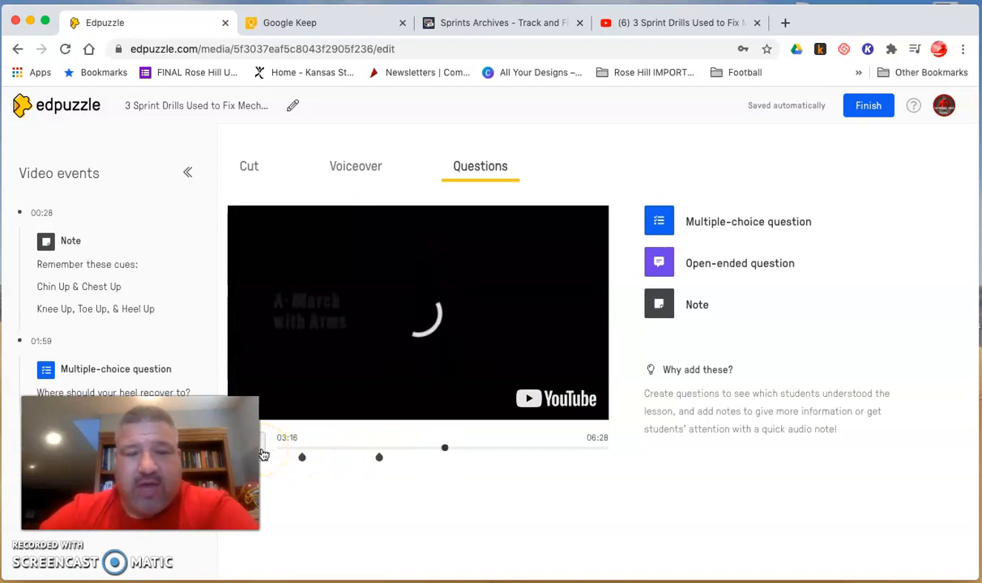
click(340, 451)
click(280, 454)
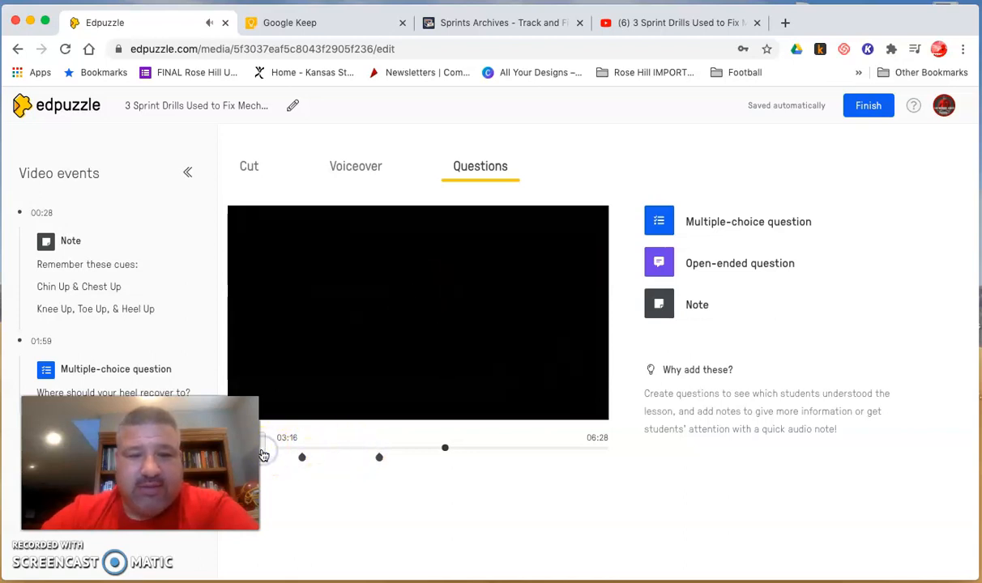
click(730, 336)
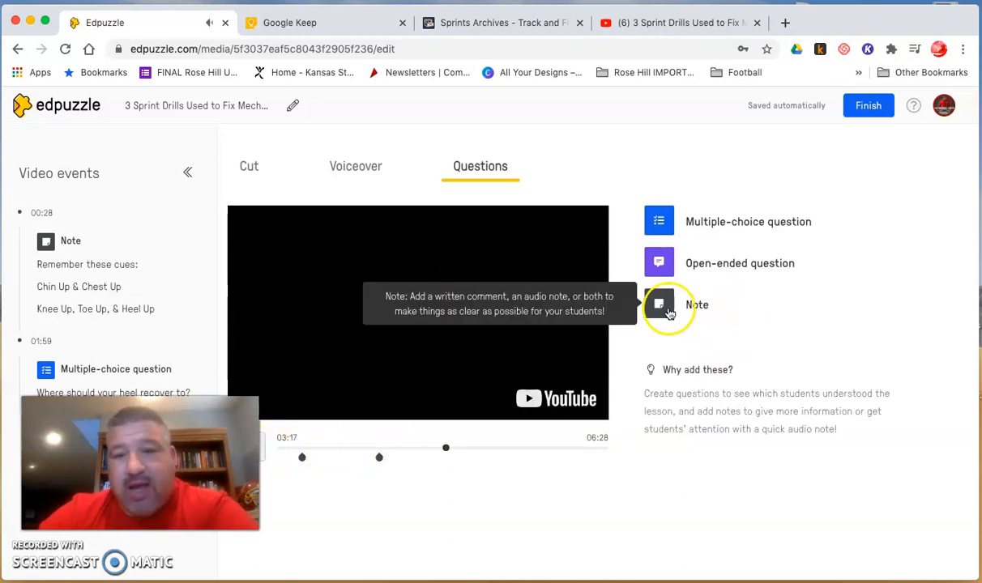
click(662, 304)
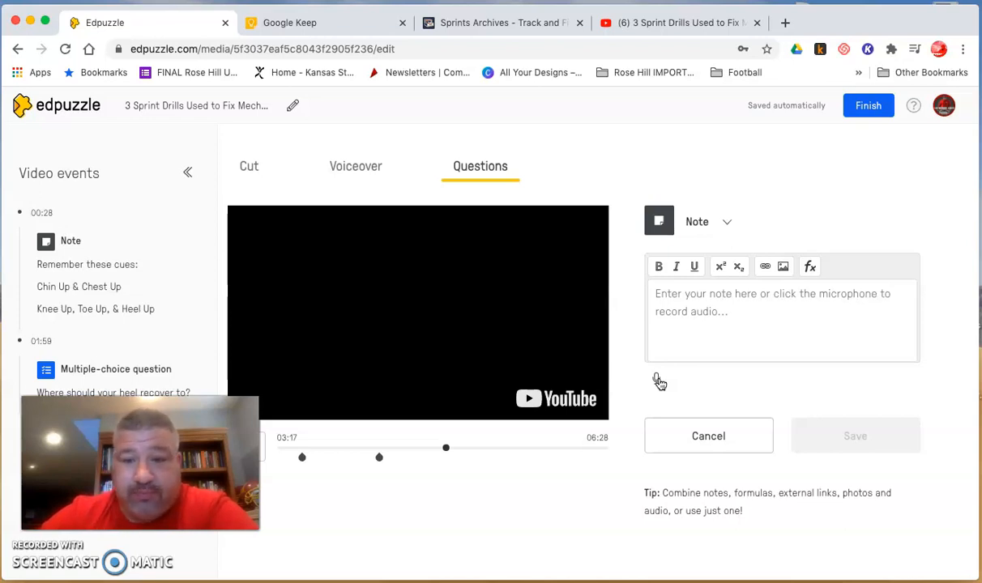
click(657, 381)
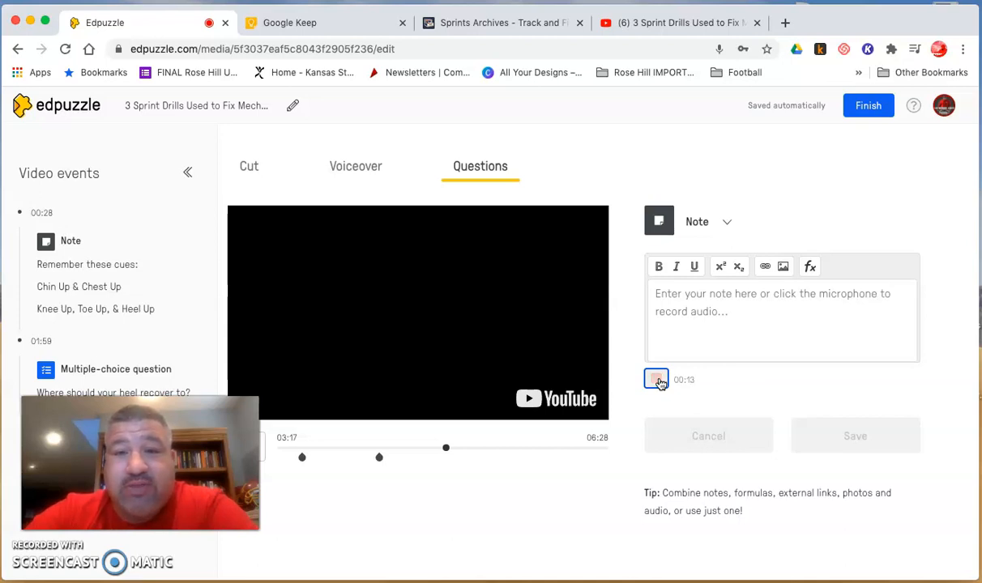
click(657, 380)
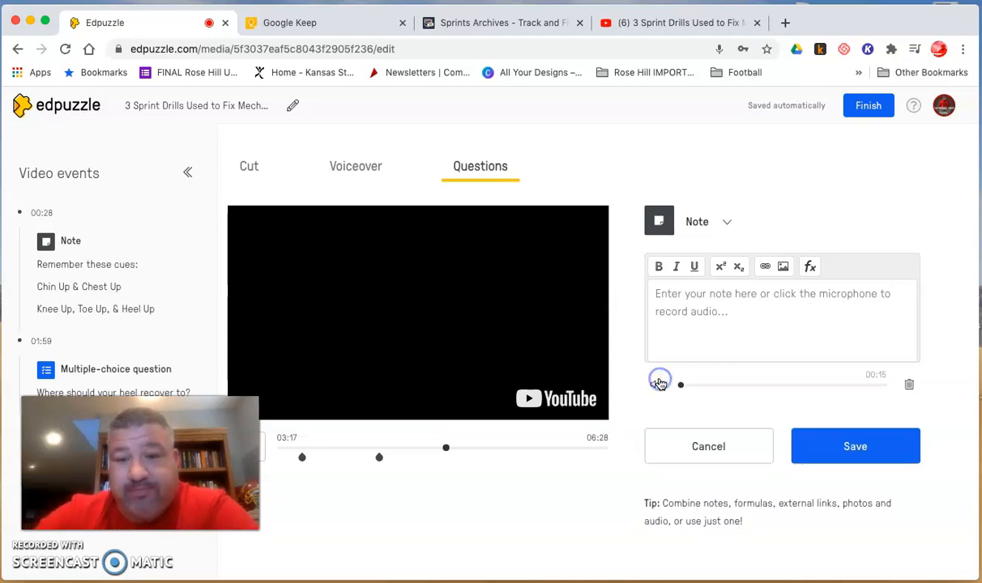
click(823, 442)
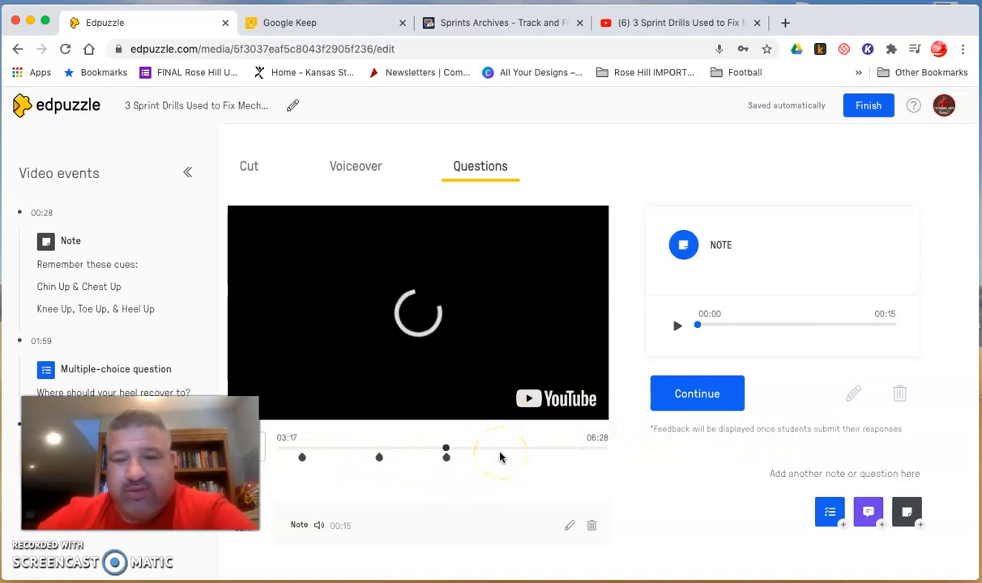
Pause the video at 06:22 and start an open-ended question there reading "What 4 Drills are presented here?".
click(596, 448)
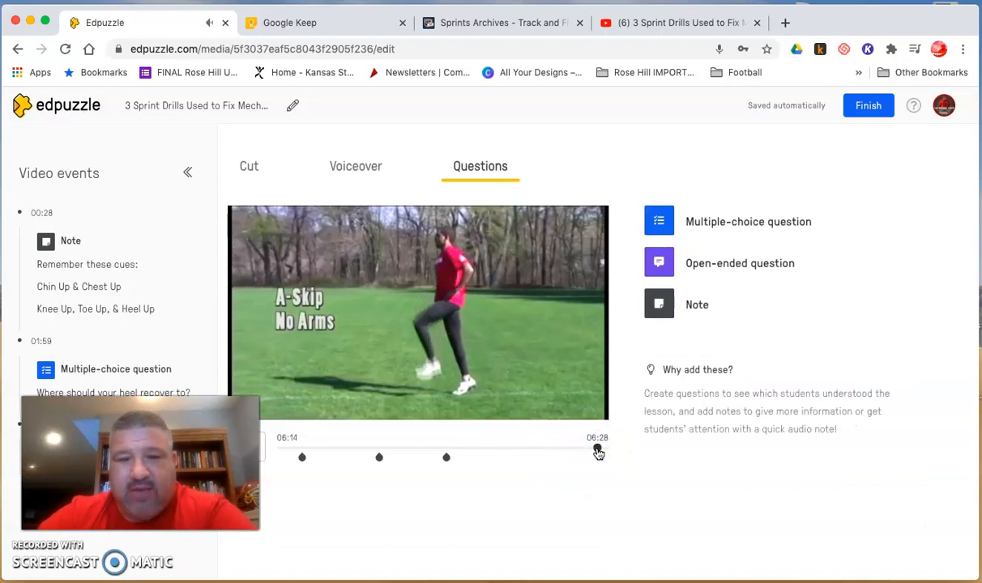
click(557, 449)
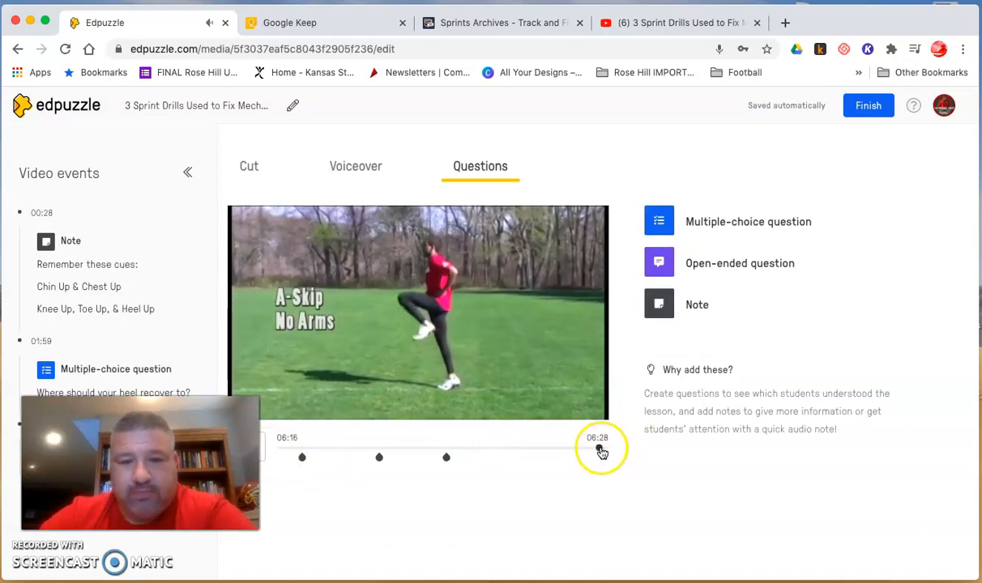
click(259, 460)
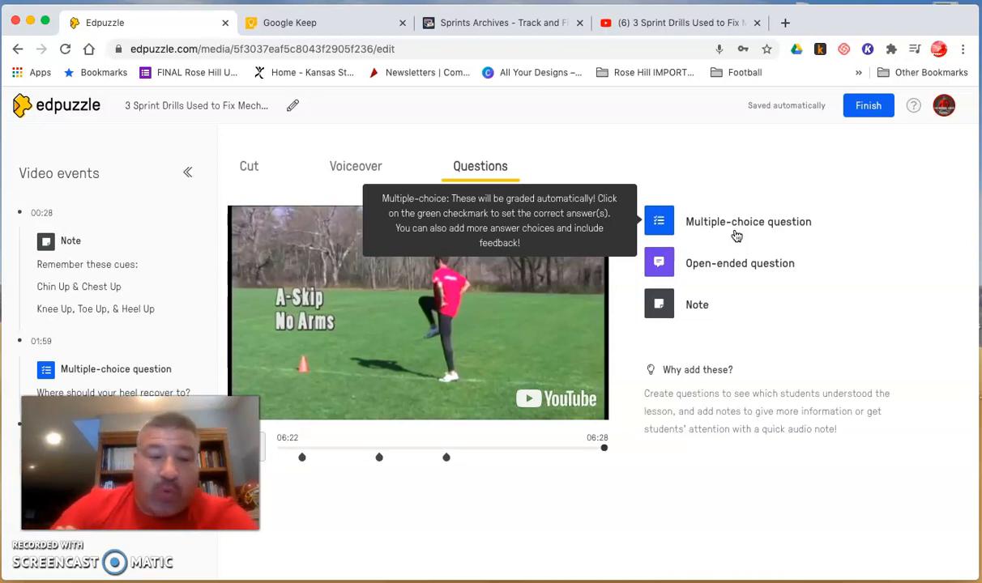
click(734, 231)
click(717, 320)
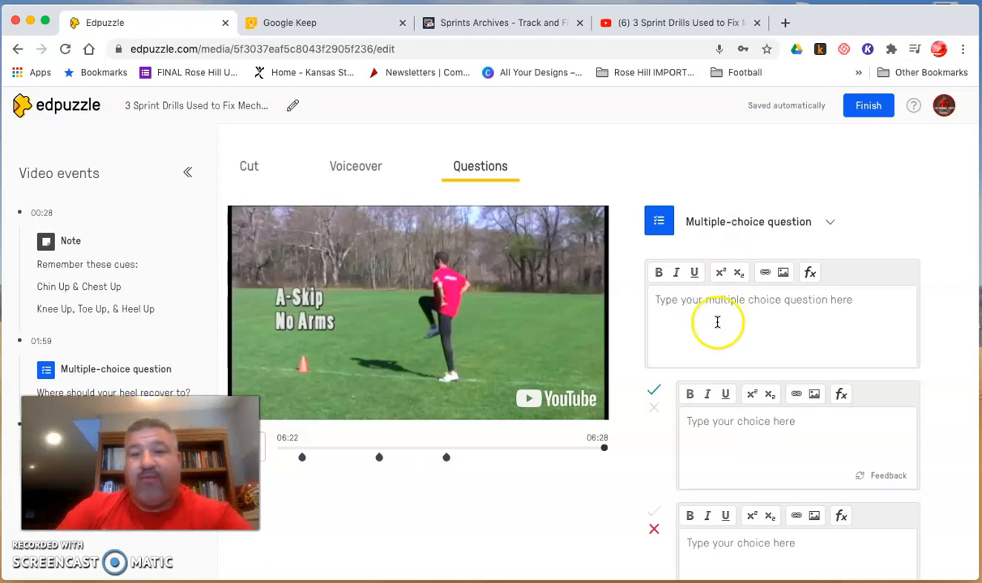
click(741, 221)
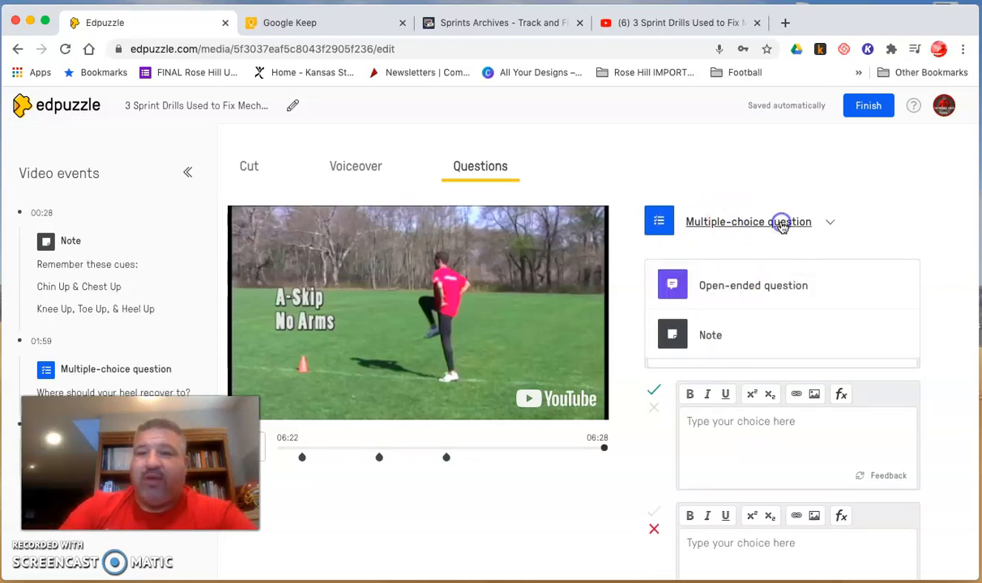
click(721, 296)
click(697, 298)
text(What 4 Drills are presented h)
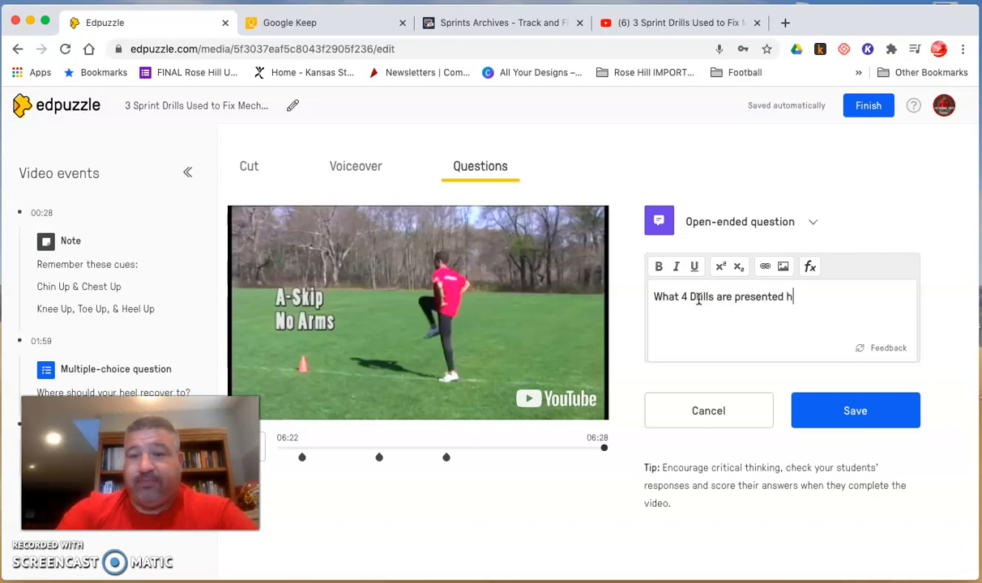
text(ere?)
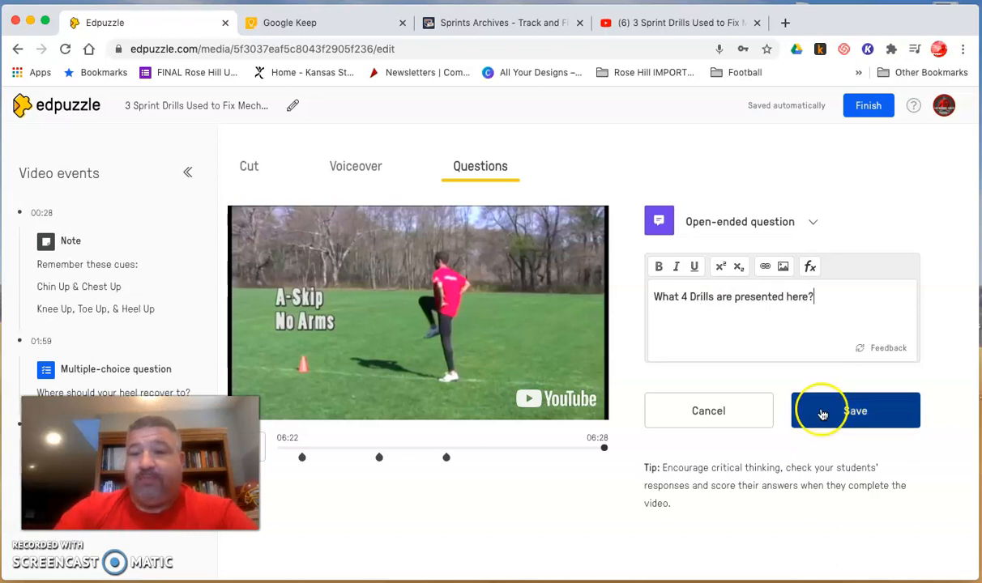
Begin the open-ended question's feedback with the separate lines "A March without Arms" and "A March with Arms".
click(887, 349)
click(662, 295)
text(A March wi)
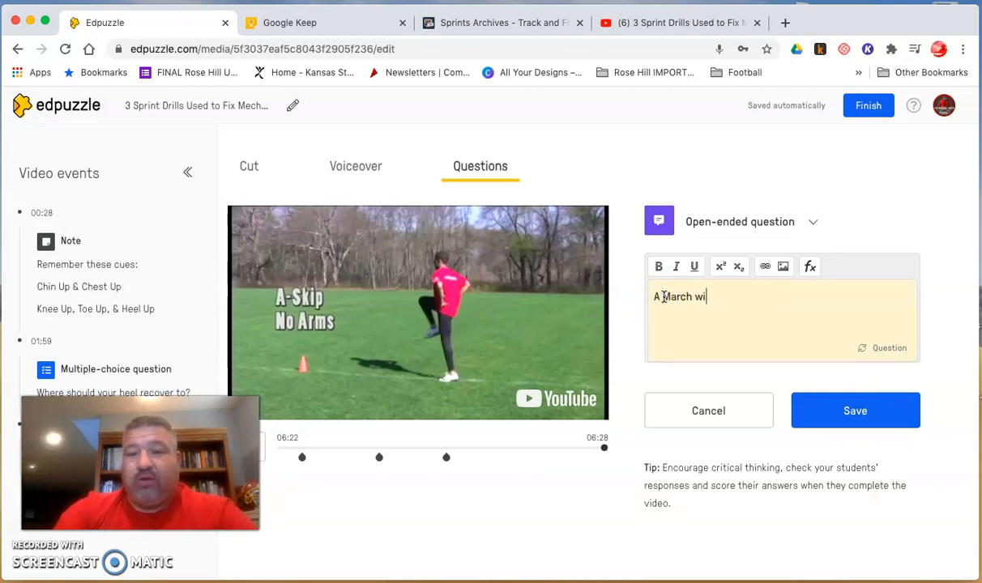
text(thout ARm)
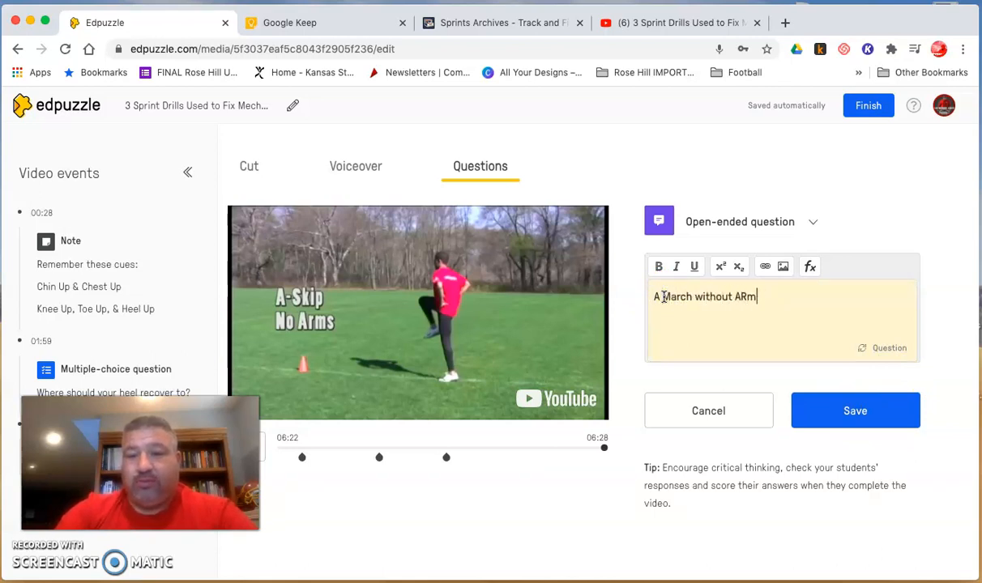
click(761, 296)
key(BackSpace)
key(BackSpace)
text(ms)
key(Return)
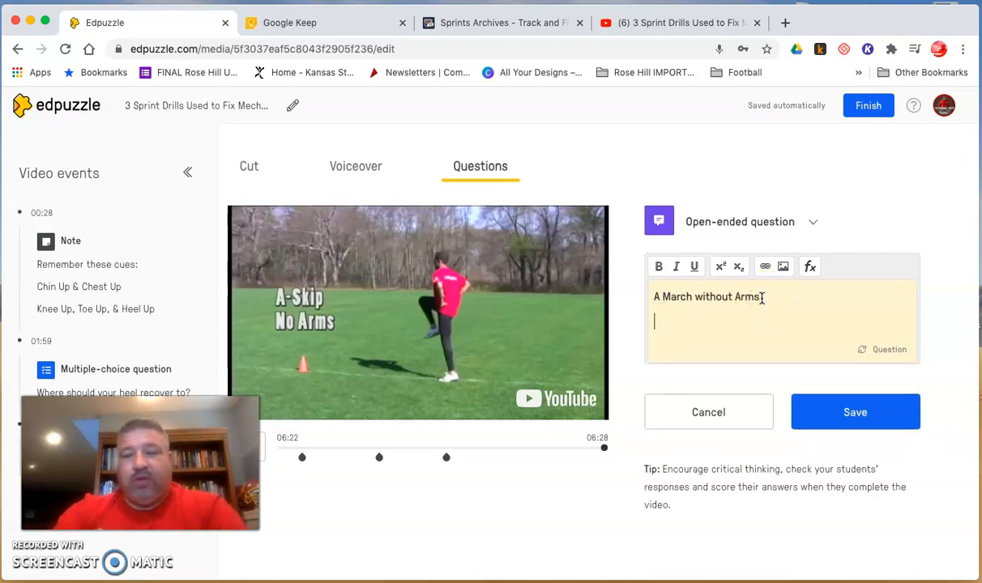
text(A March with Arms)
key(Return)
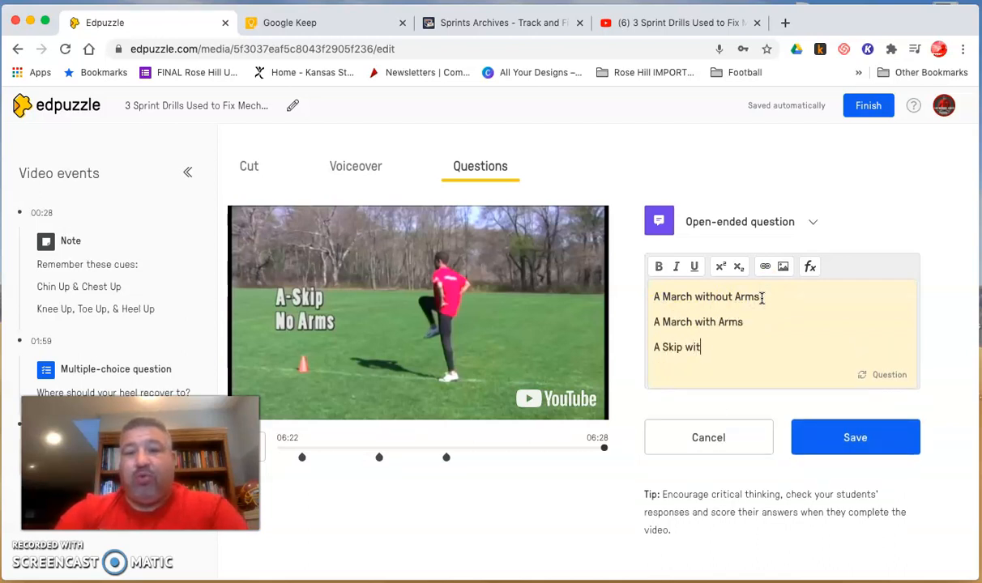
Add the lines "A Skip with Arms" and "A Skip without Arms" to the feedback and save the open-ended question.
text(A Skip with Arms)
key(Return)
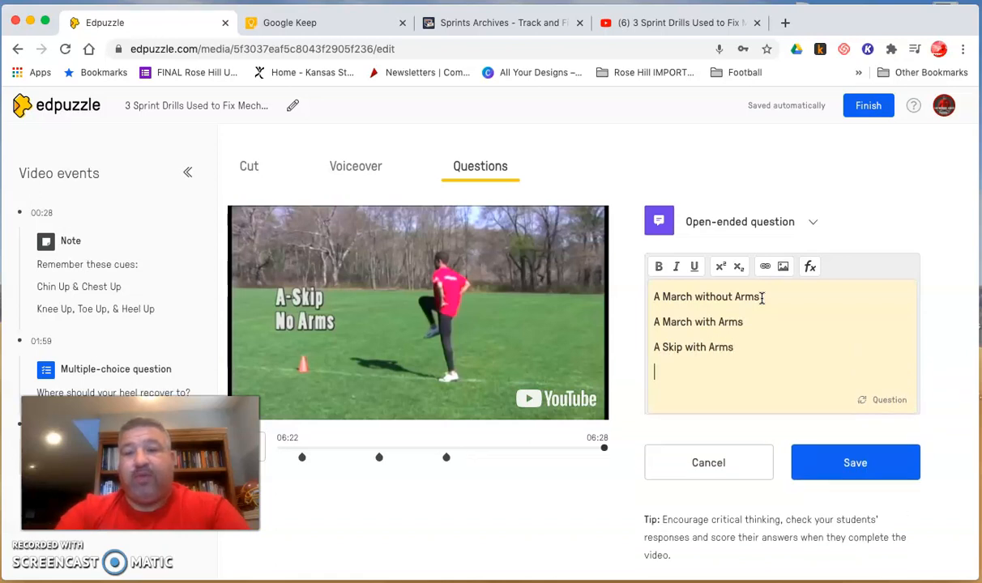
text(A Skip witout Arms)
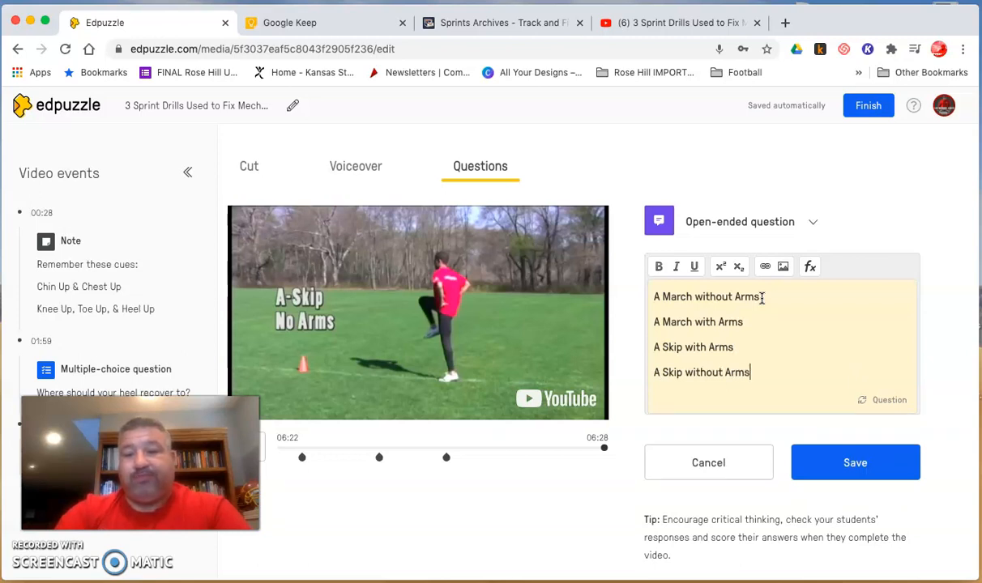
click(851, 462)
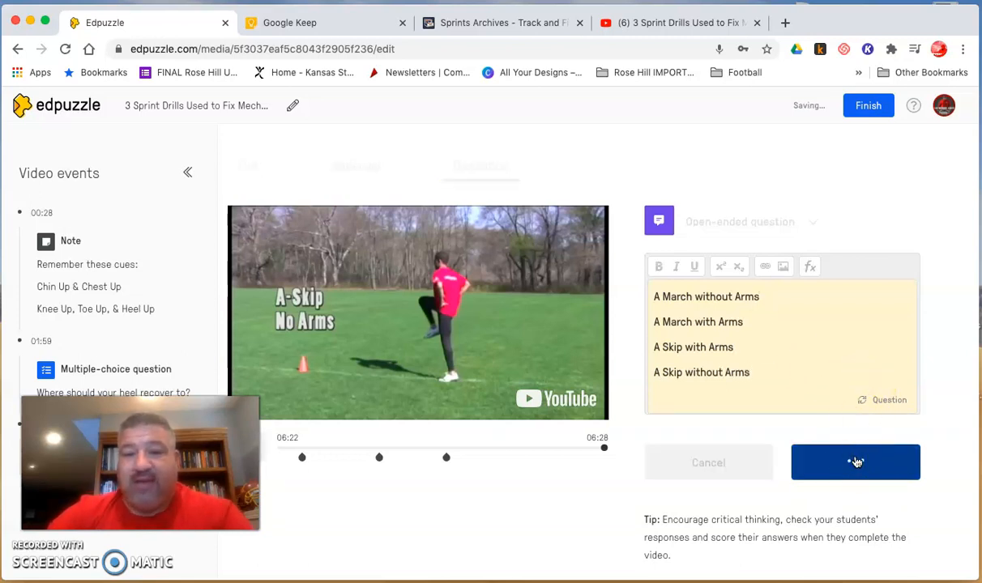
Look over the saved open-ended question and the voiceover option, and finish editing the video lesson.
click(702, 515)
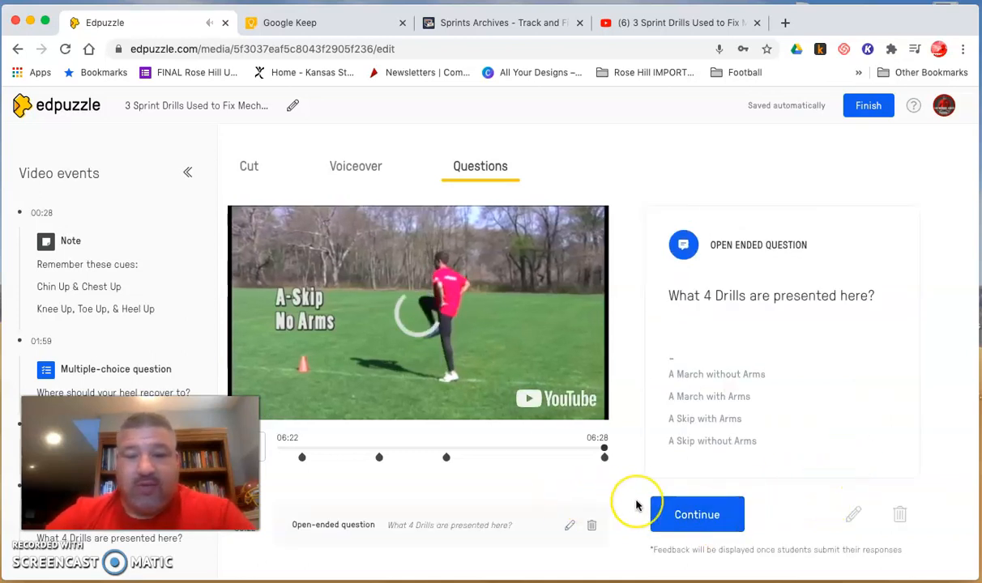
scroll(635, 504, down, 3)
scroll(635, 504, up, 2)
scroll(635, 504, up, 1)
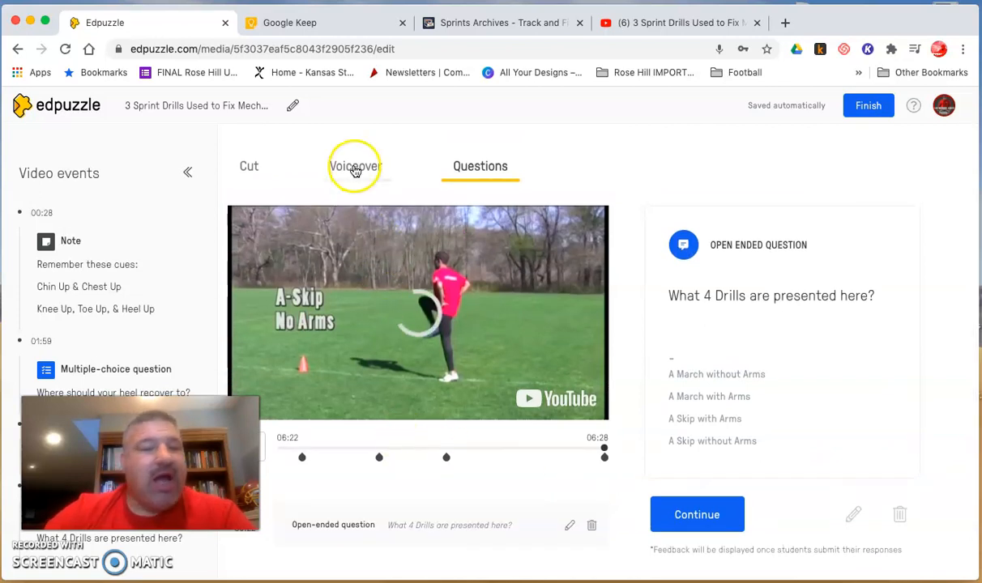
click(354, 167)
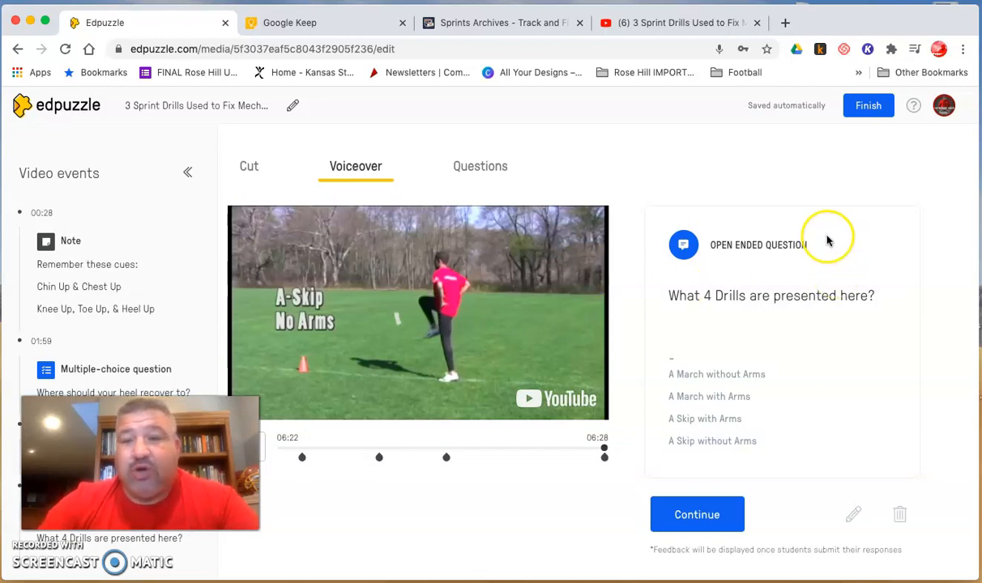
click(854, 117)
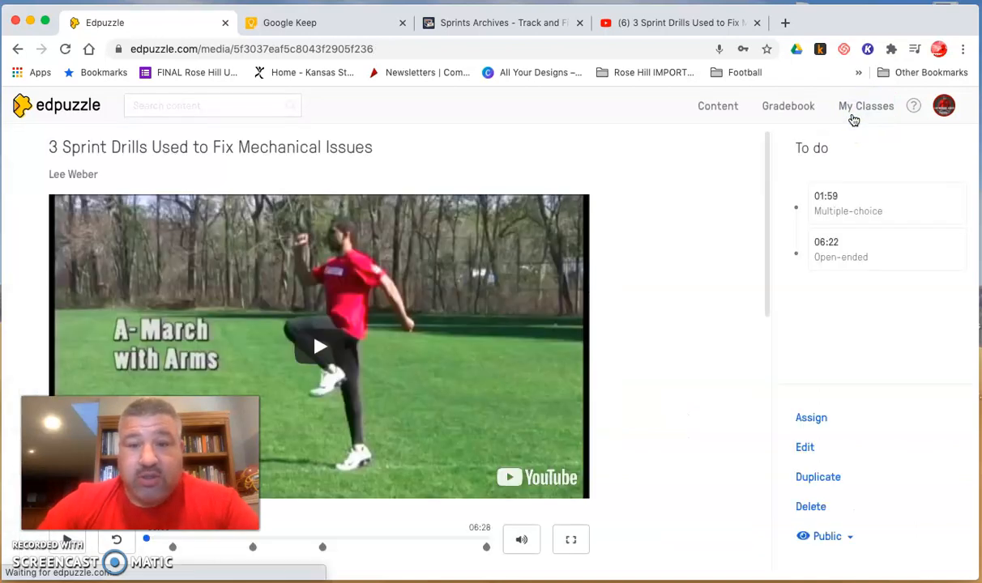
Preview the finished lesson from its start, jump ahead to the first note with the posture cues, and continue past it.
scroll(648, 359, down, 3)
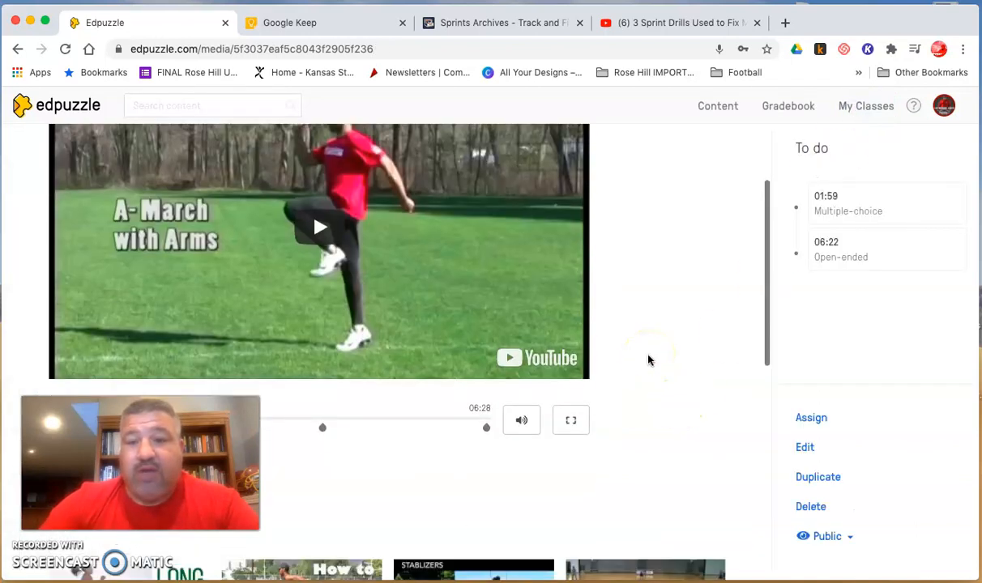
scroll(648, 359, down, 2)
scroll(344, 362, down, 1)
click(72, 369)
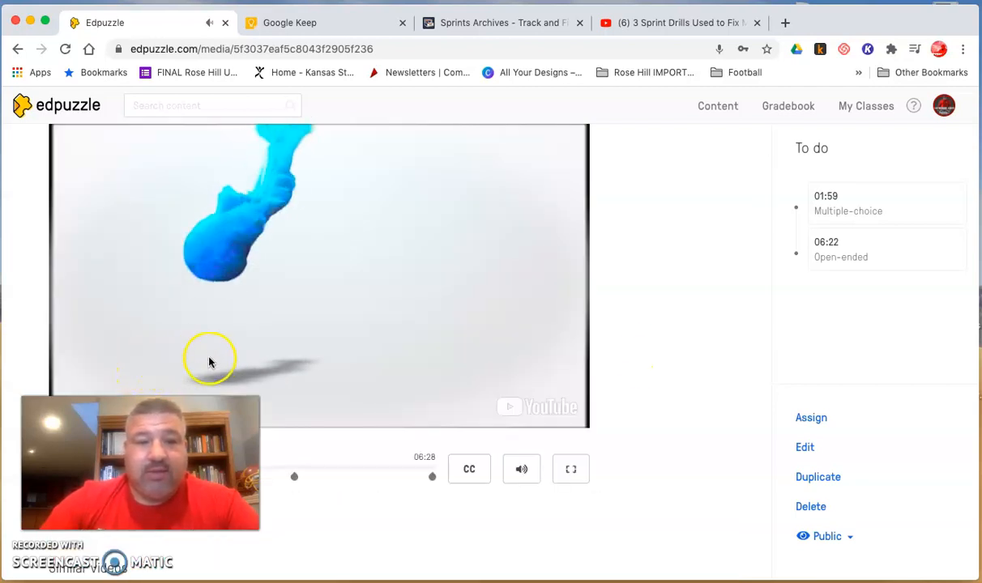
scroll(559, 401, down, 2)
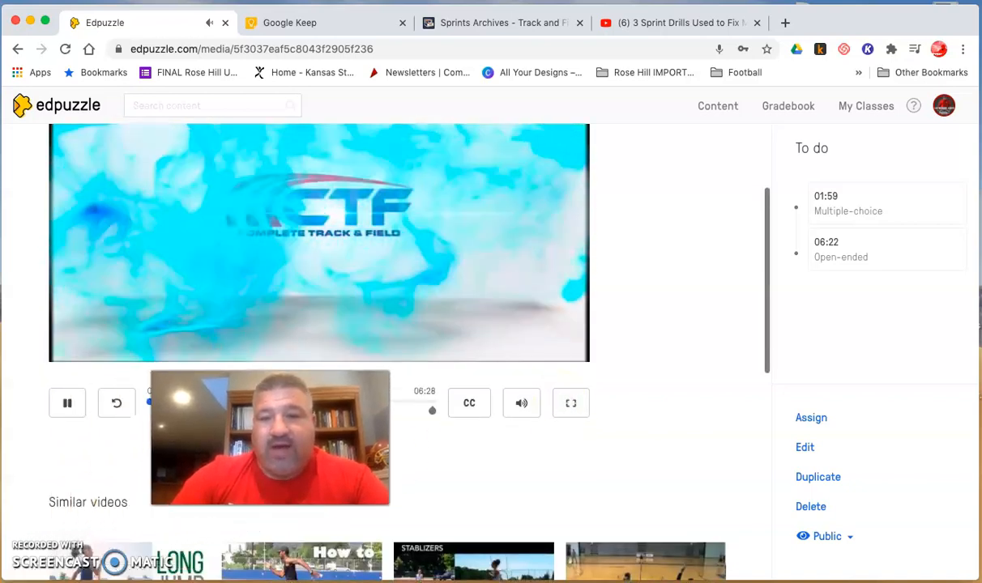
scroll(642, 322, up, 2)
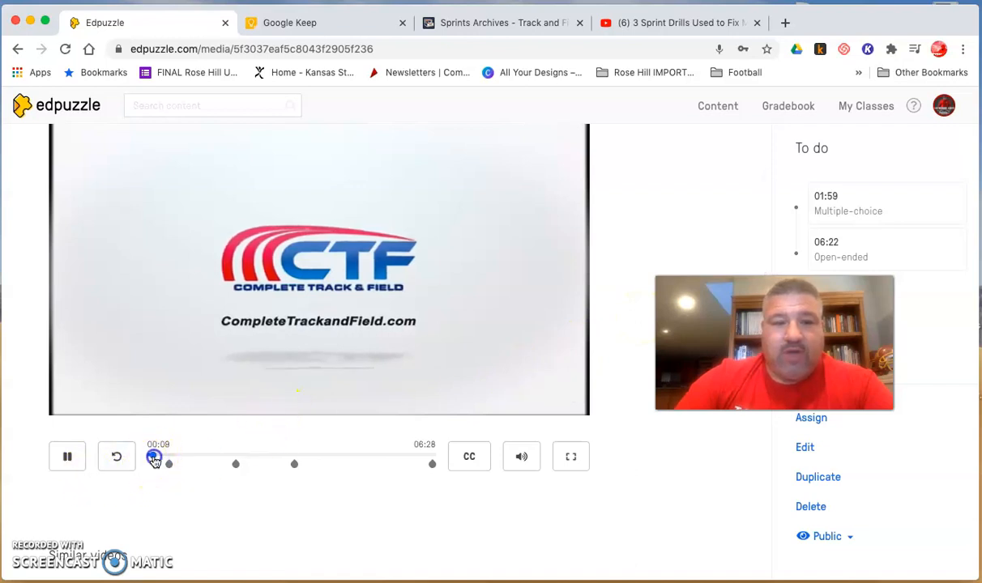
drag(154, 460, 164, 458)
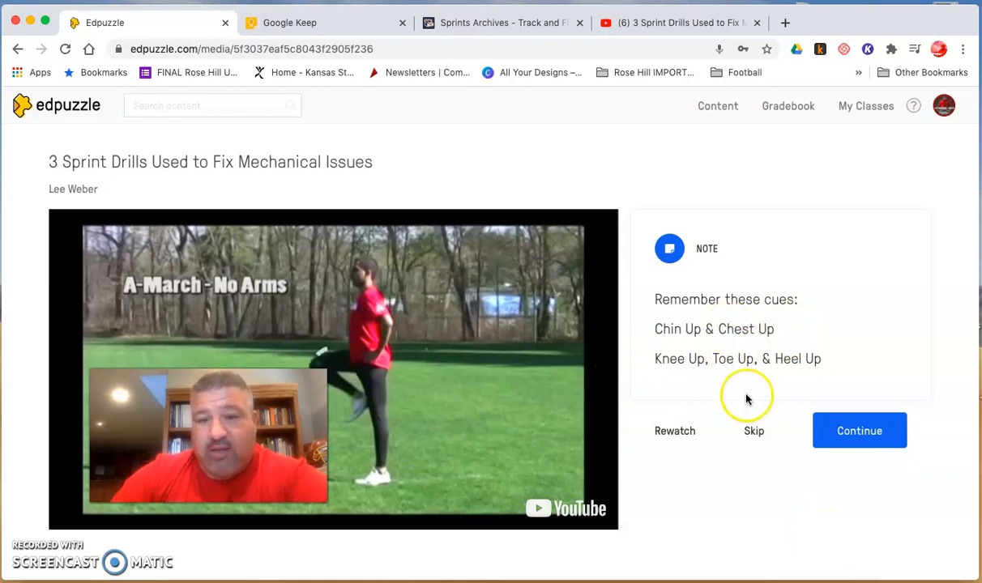
click(859, 429)
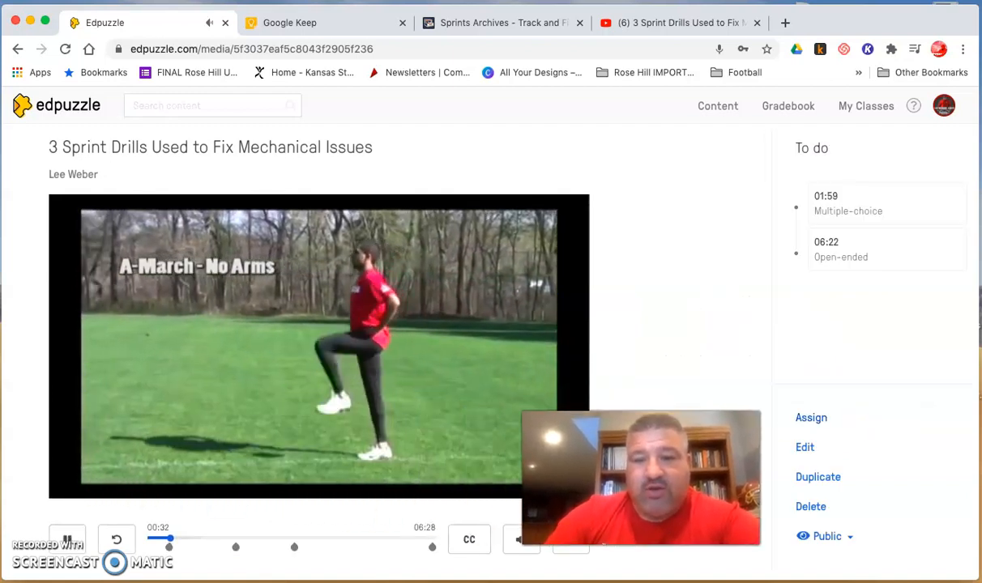
Jump the preview ahead to the multiple-choice question about heel recovery, skip the question and pause the video.
drag(194, 540, 230, 537)
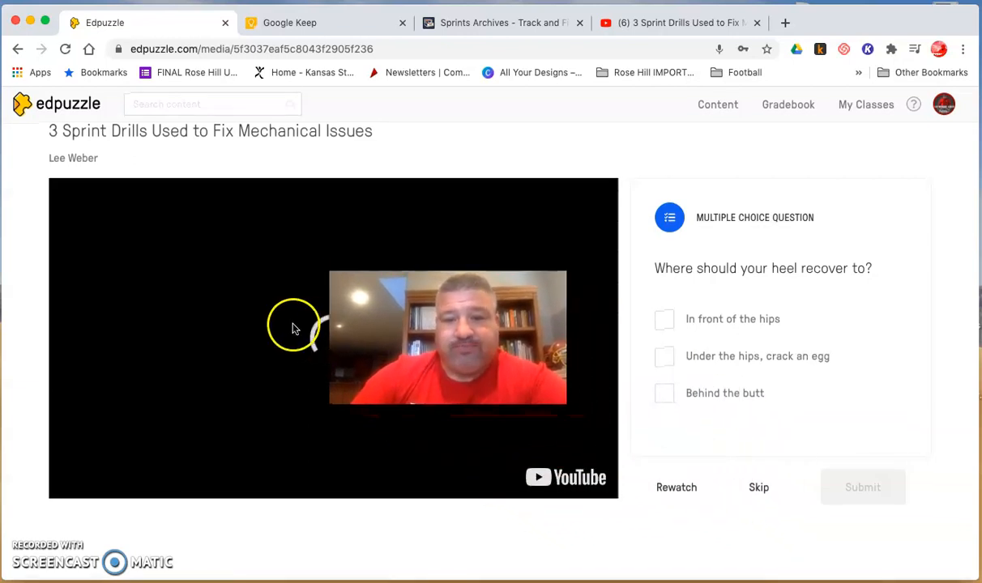
click(753, 488)
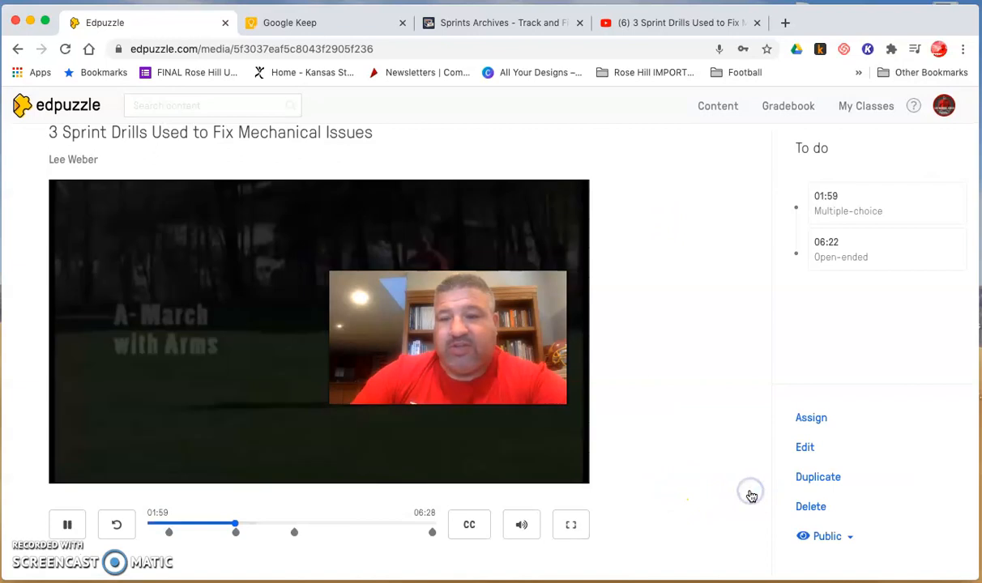
click(68, 525)
scroll(631, 481, up, 1)
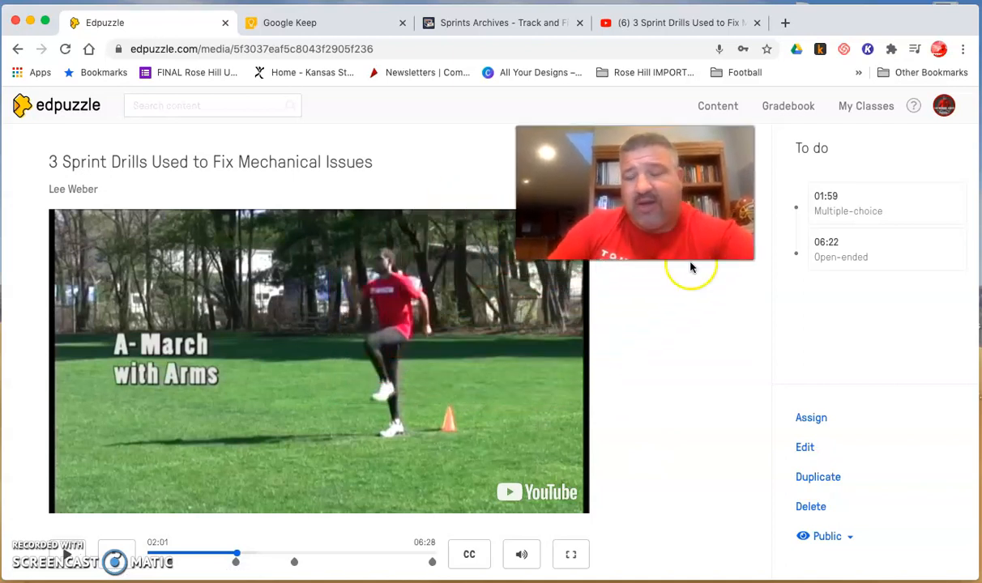
Show the lesson's visibility options and look over the Public and Private choices.
click(826, 535)
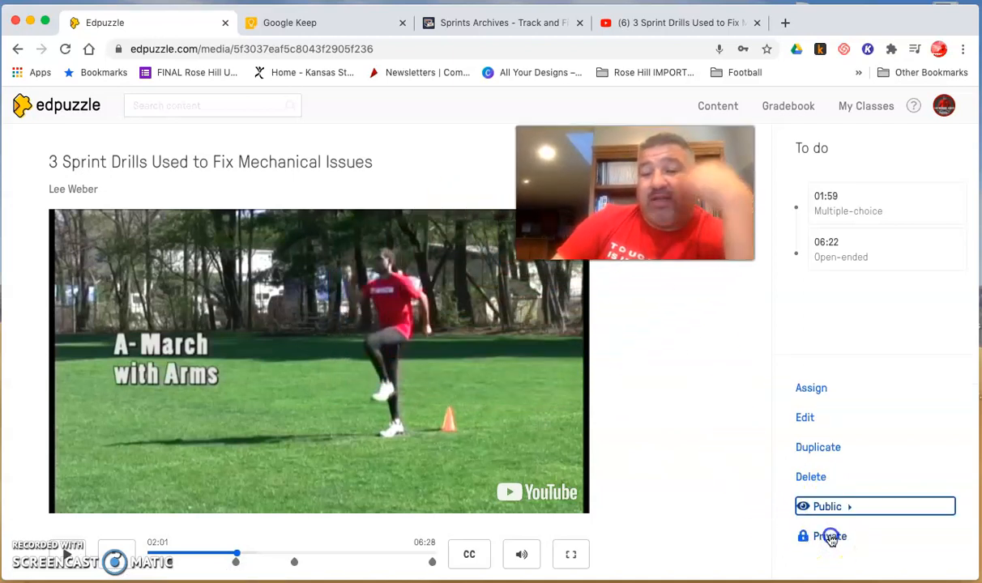
click(828, 534)
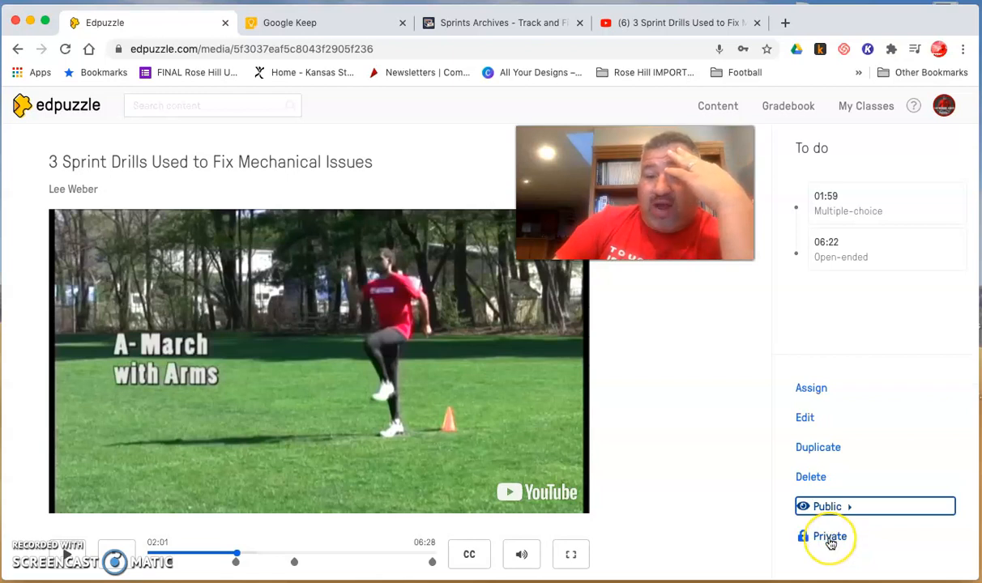
click(835, 515)
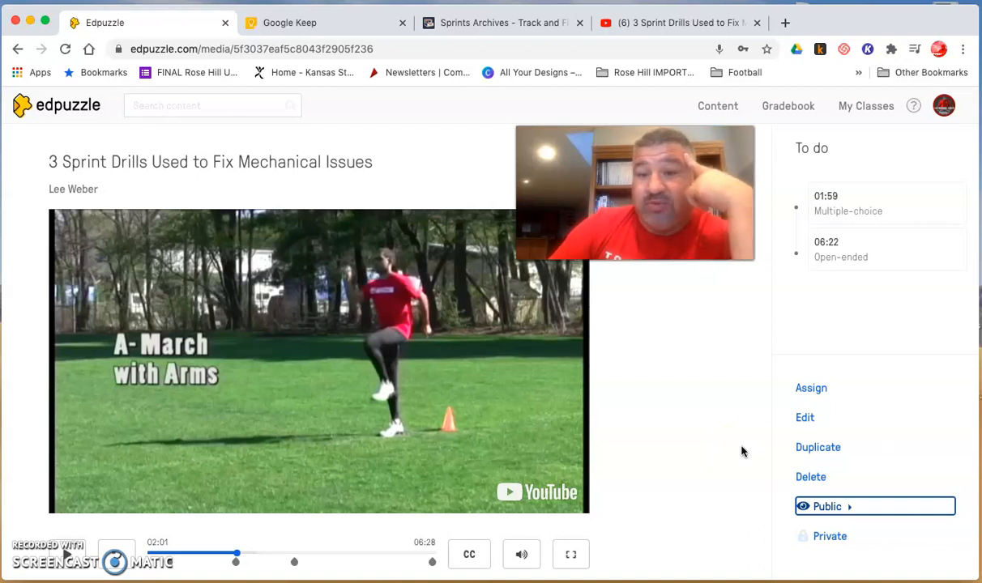
Start assigning the lesson, select the 2020 Rose Hill Rocket Football class, and look over the Google Classroom option and other classes.
click(824, 392)
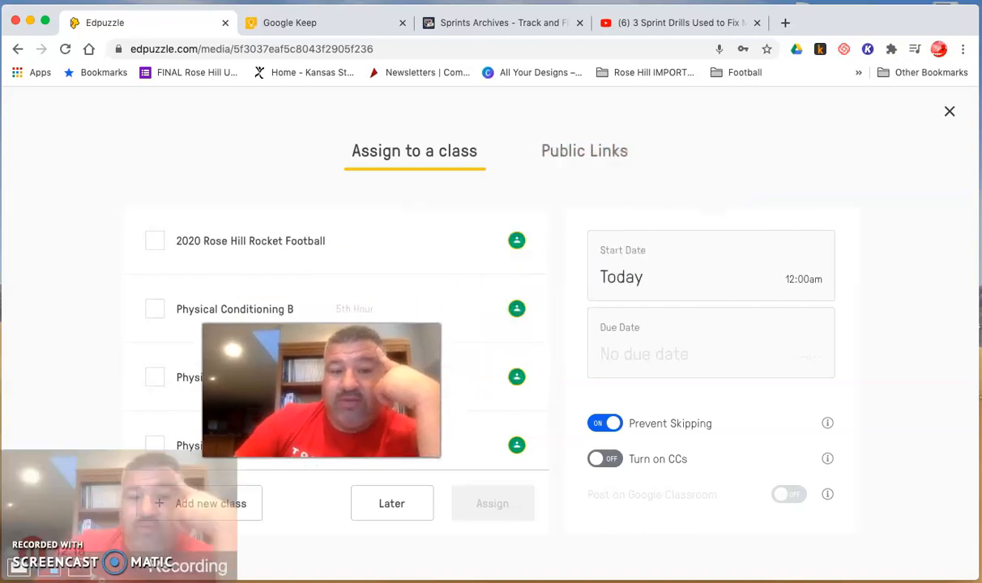
scroll(321, 471, down, 2)
scroll(321, 471, up, 2)
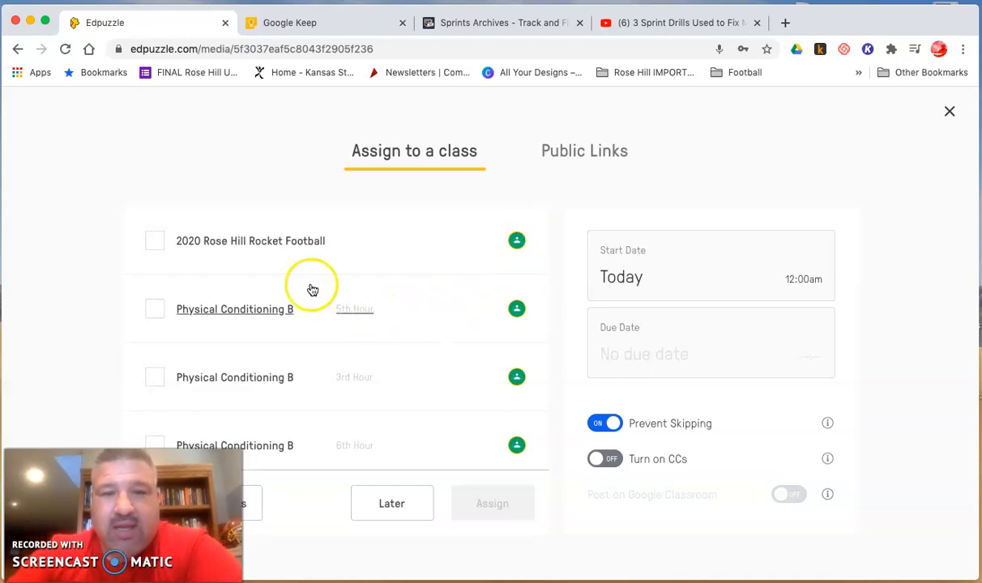
click(157, 250)
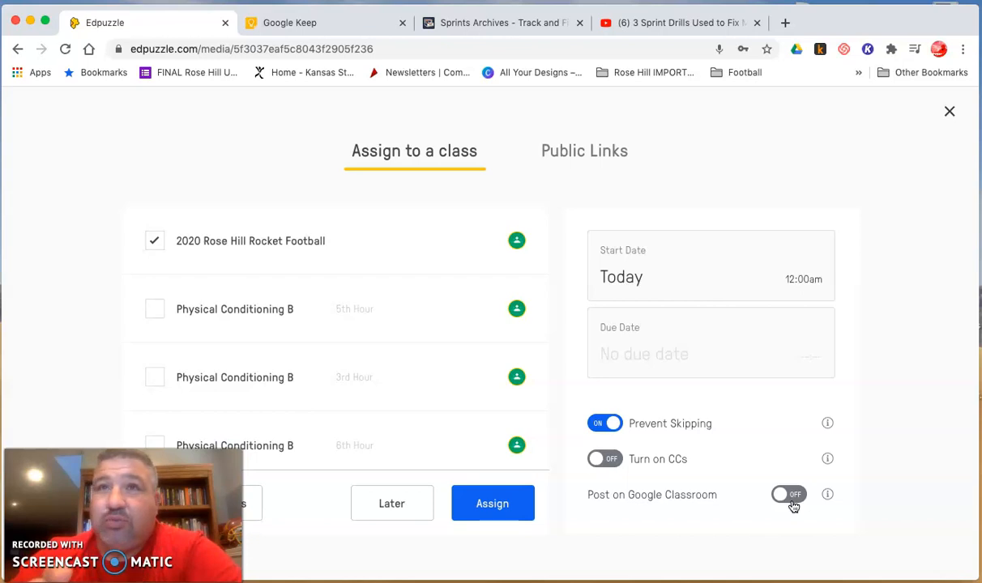
click(744, 499)
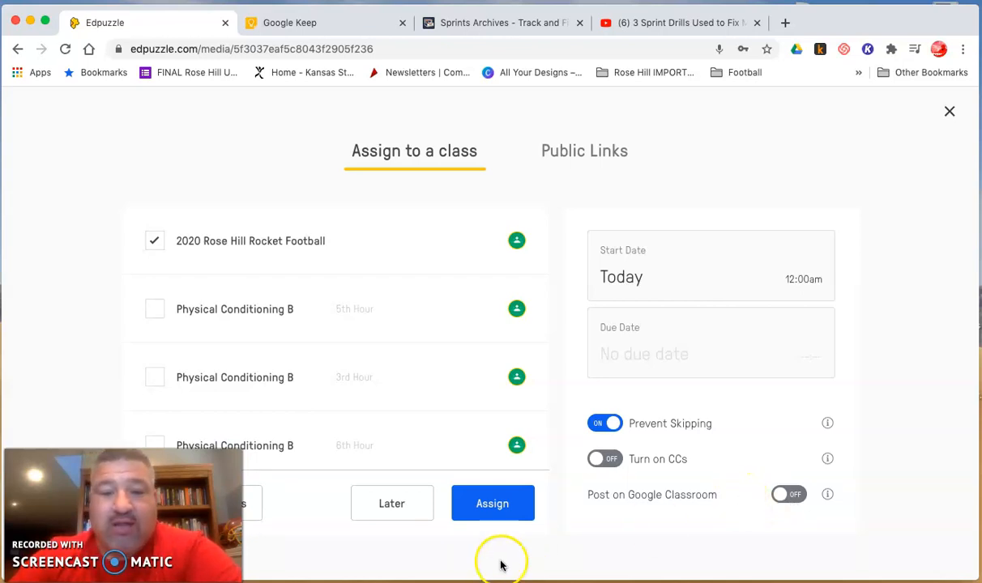
scroll(354, 347, down, 2)
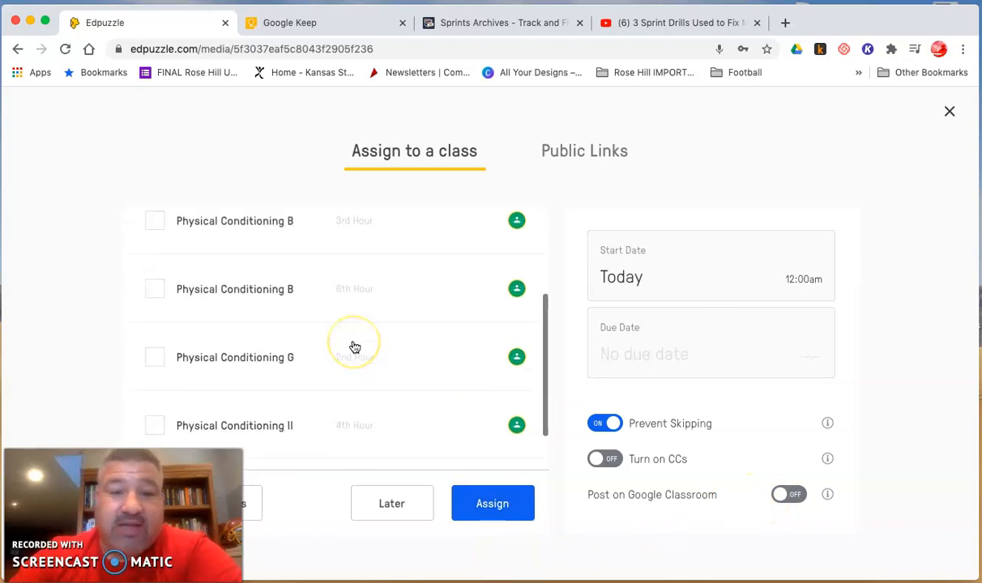
scroll(350, 345, up, 3)
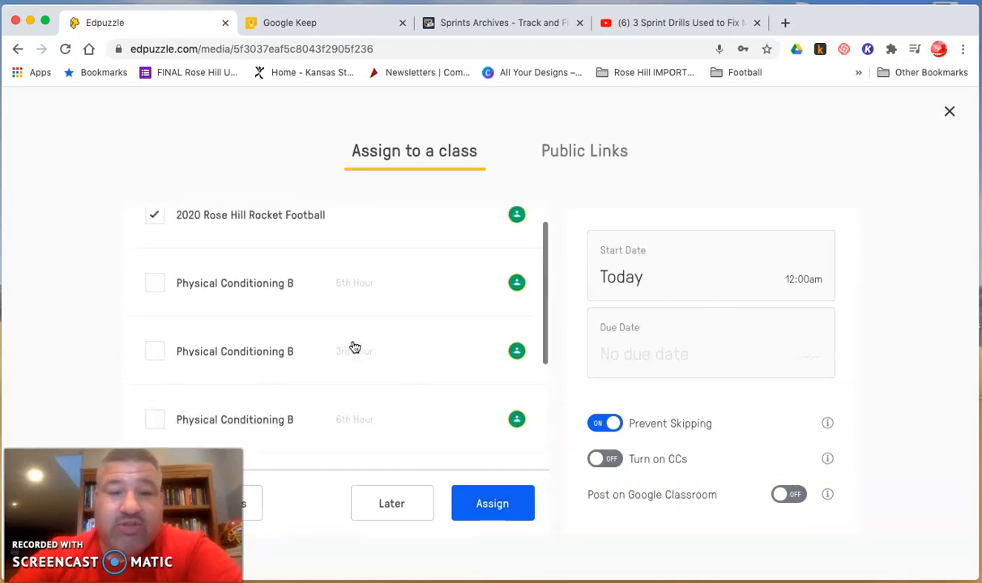
Switch from class assignment to the lesson's public sharing links and copy the public link.
click(585, 151)
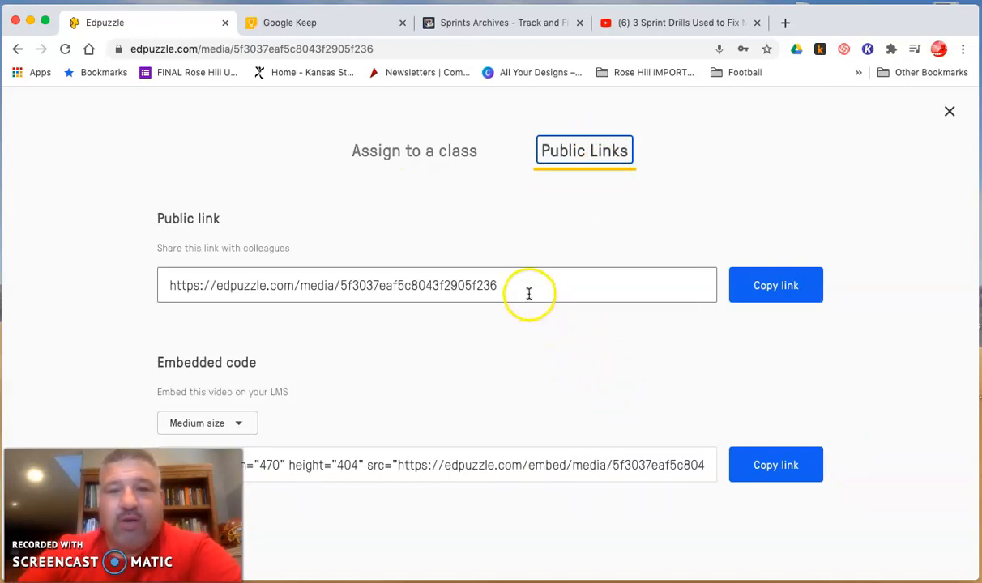
click(754, 284)
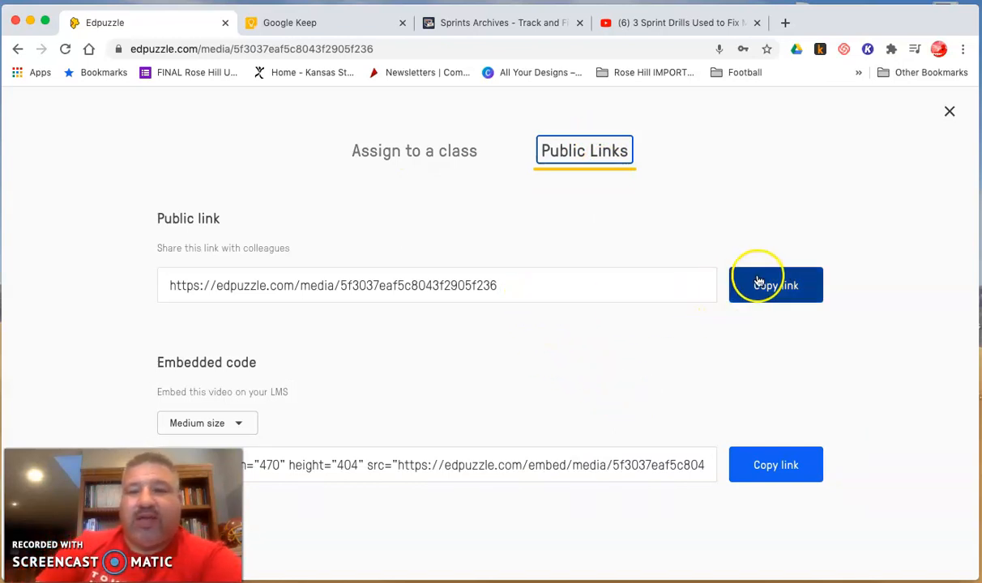